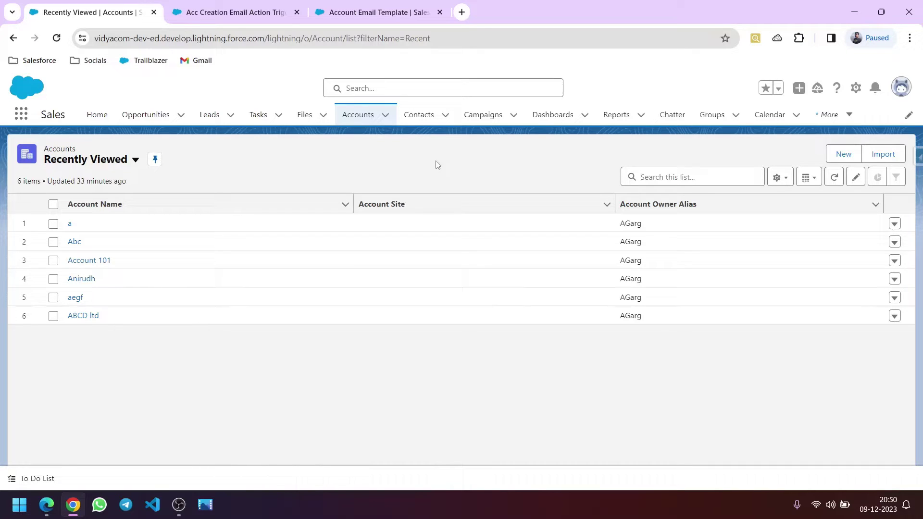
Step: Show the completed debug run of Acc Creation Email Action Trigger V5, centered on the canvas
left_click(236, 12)
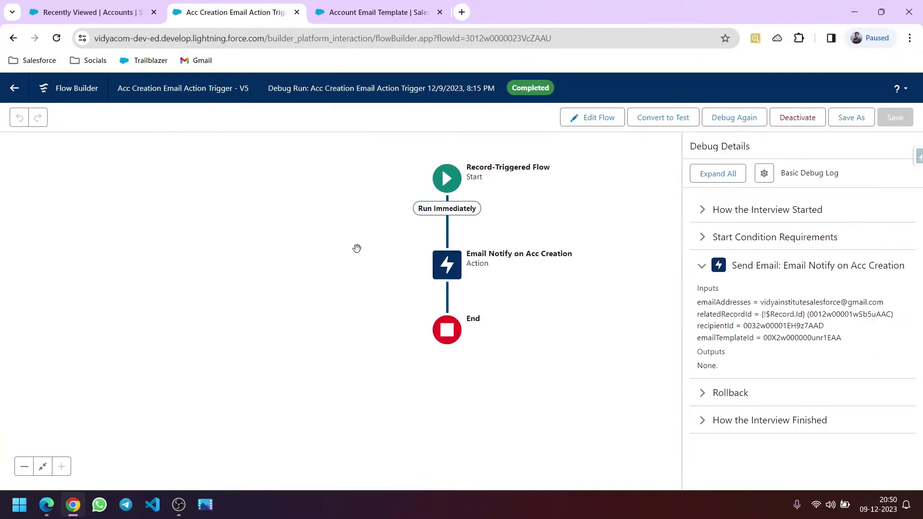
left_click_drag(357, 249, 305, 271)
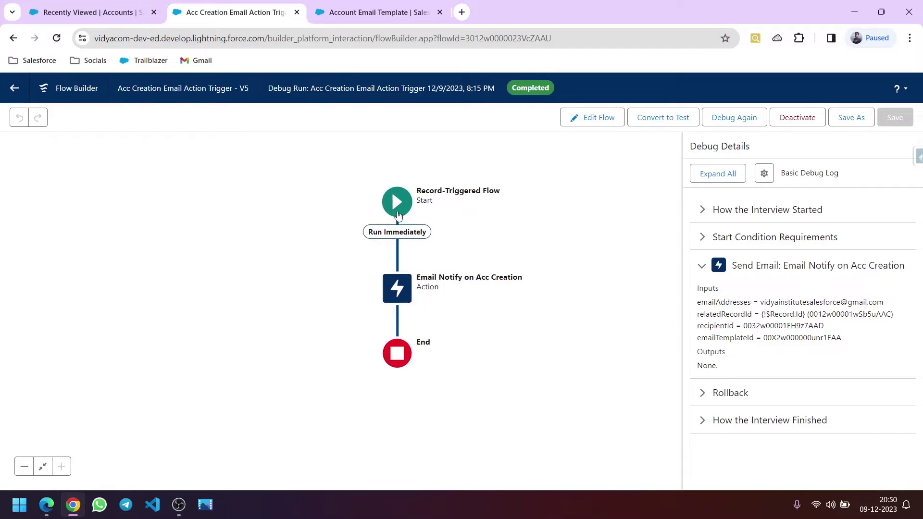
Step: Inspect the Email Notify action's Recipient Address List, then cancel the editor without changes
double_click(397, 289)
scroll(398, 295, "down", 5)
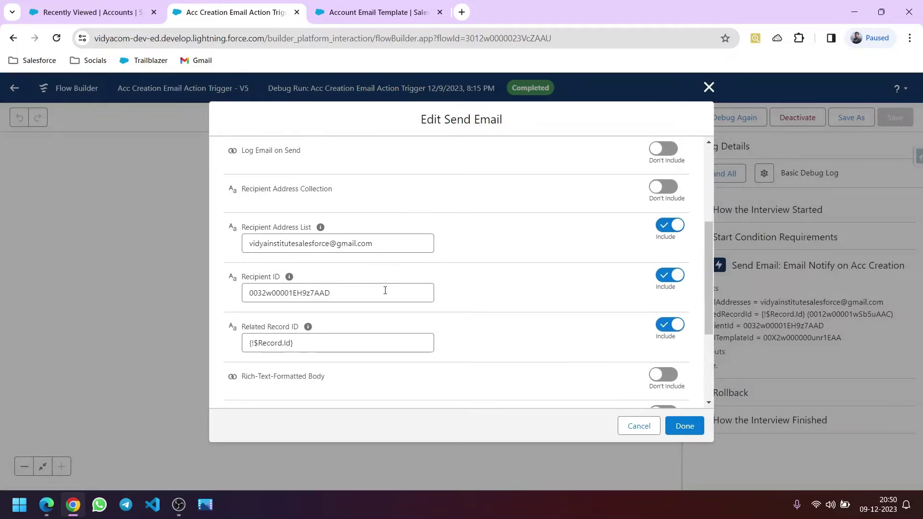
left_click(384, 246)
key("ctrl+shift+Left")
key("ctrl+shift+Left")
key("ctrl+shift+Left")
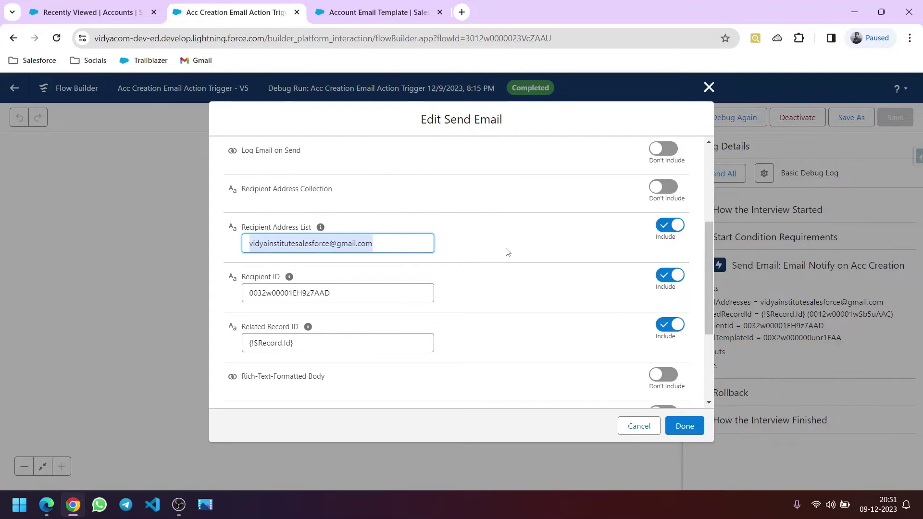
left_click(556, 257)
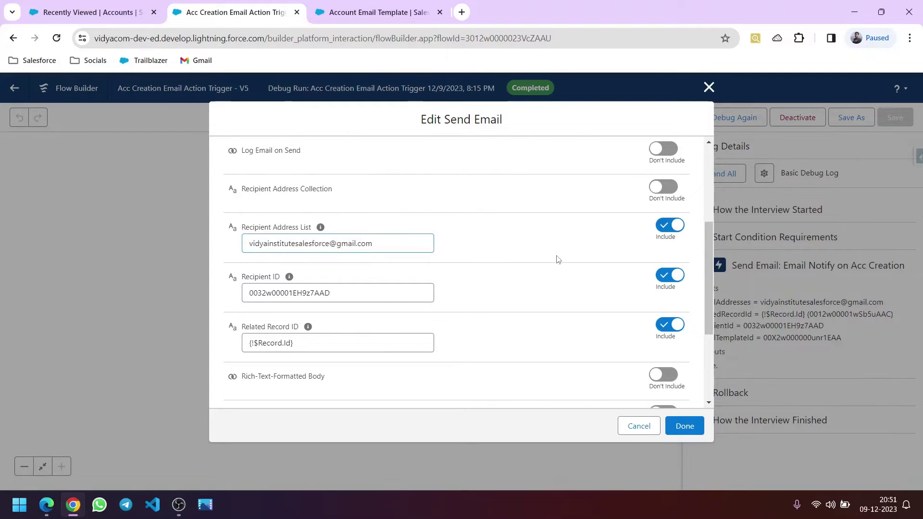
left_click(636, 427)
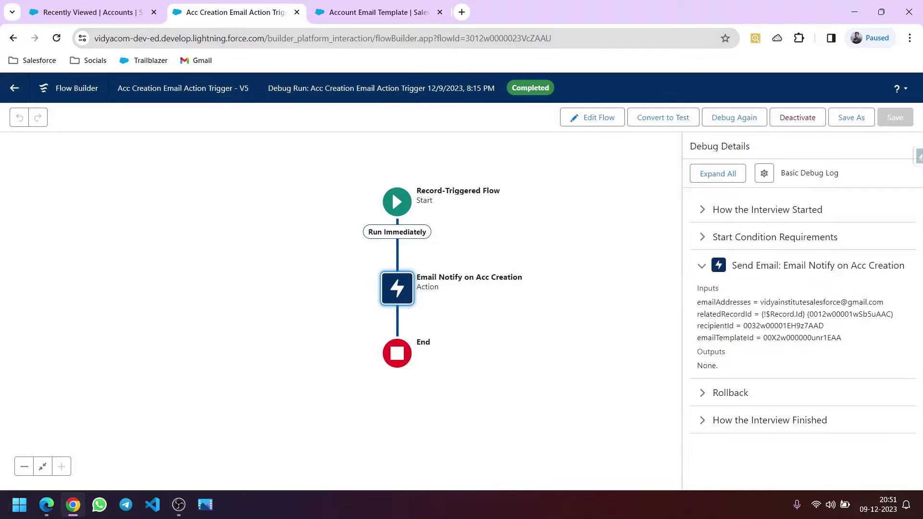
Step: From the Accounts list, go to Setup and open Custom Labels via a 'custom' Quick Find search
left_click(89, 13)
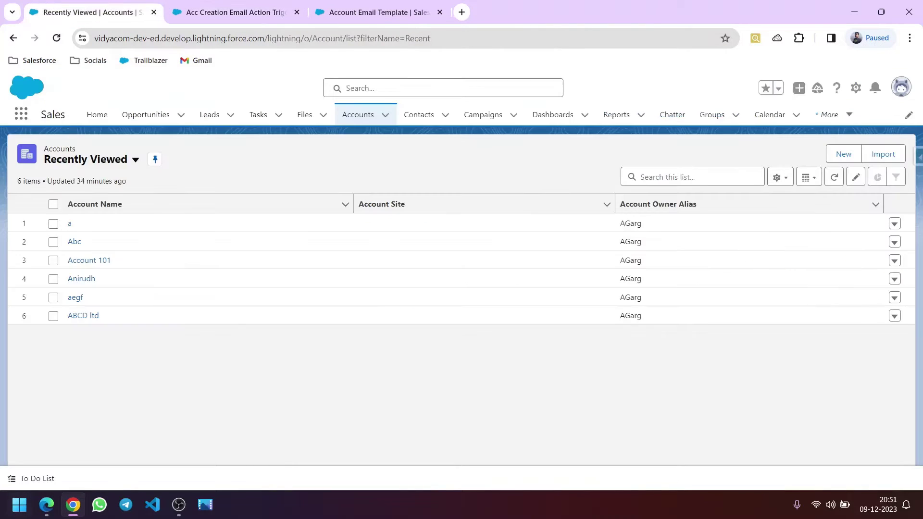
left_click(856, 89)
left_click(831, 121)
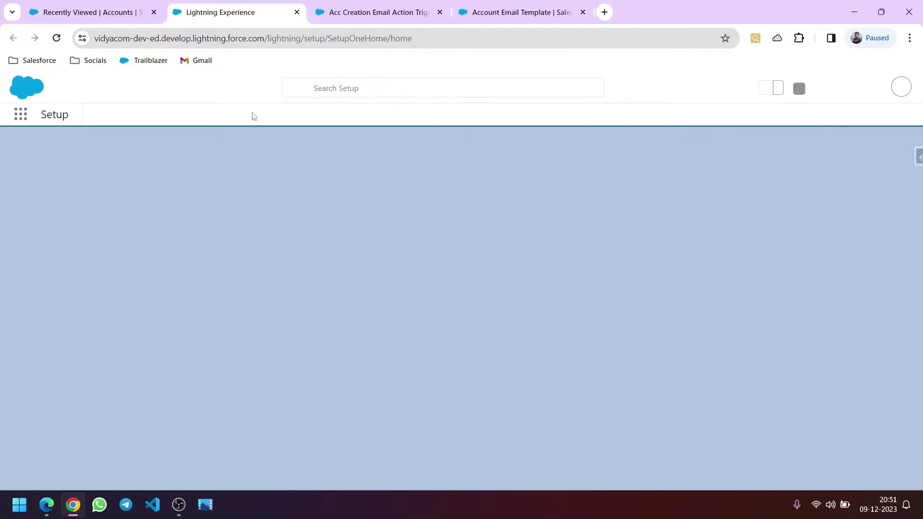
left_click(77, 151)
type("c")
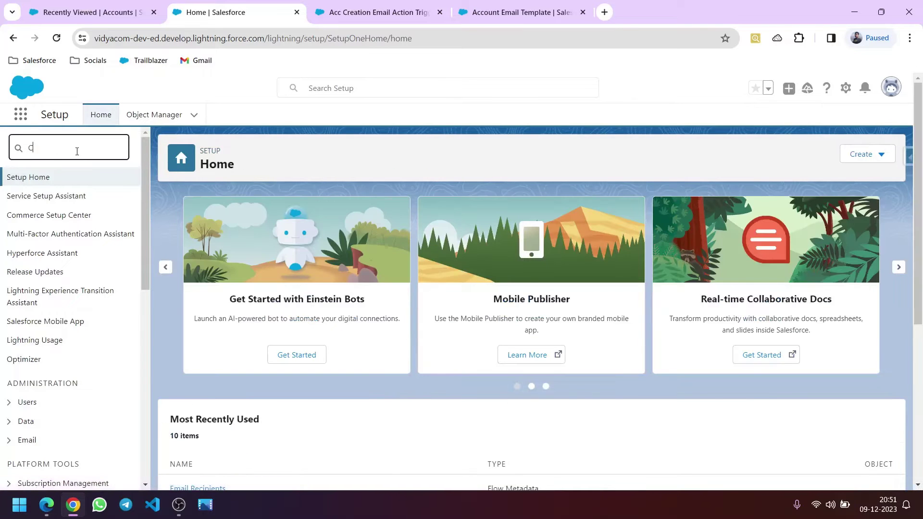
type("USTOm l")
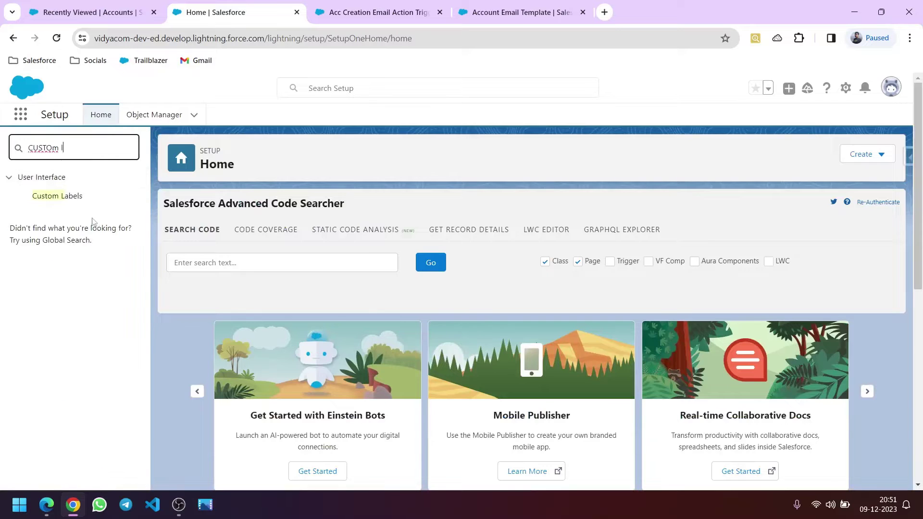
left_click(58, 198)
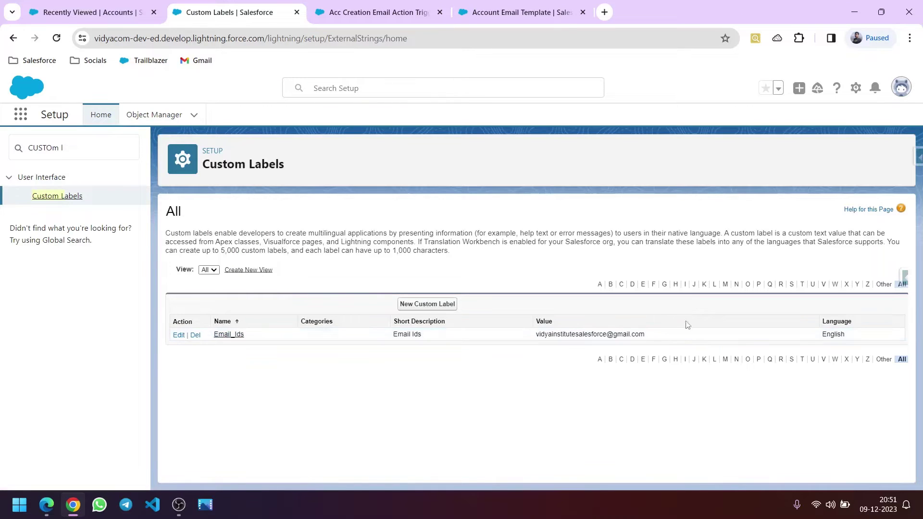
Step: Start a new custom label described 'Recipient Ids' and copy the Gmail account's email address
left_click(437, 308)
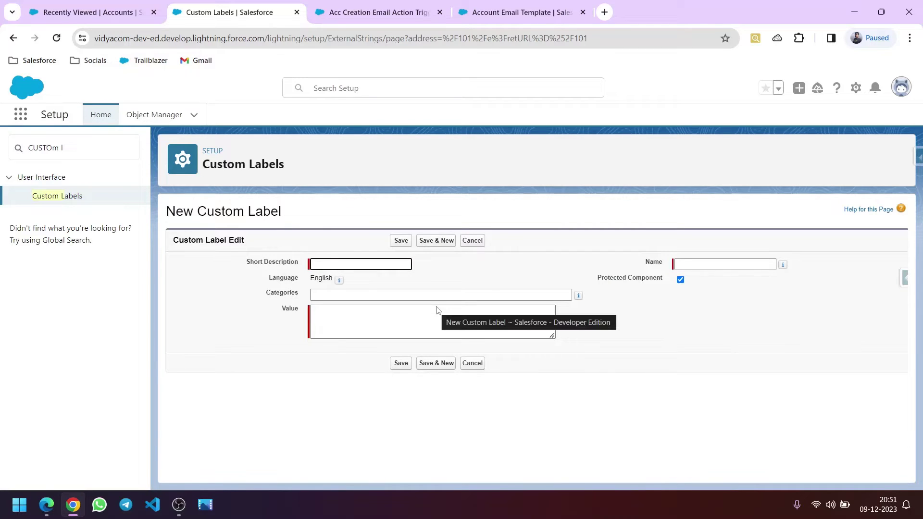
type("Recipient Ids")
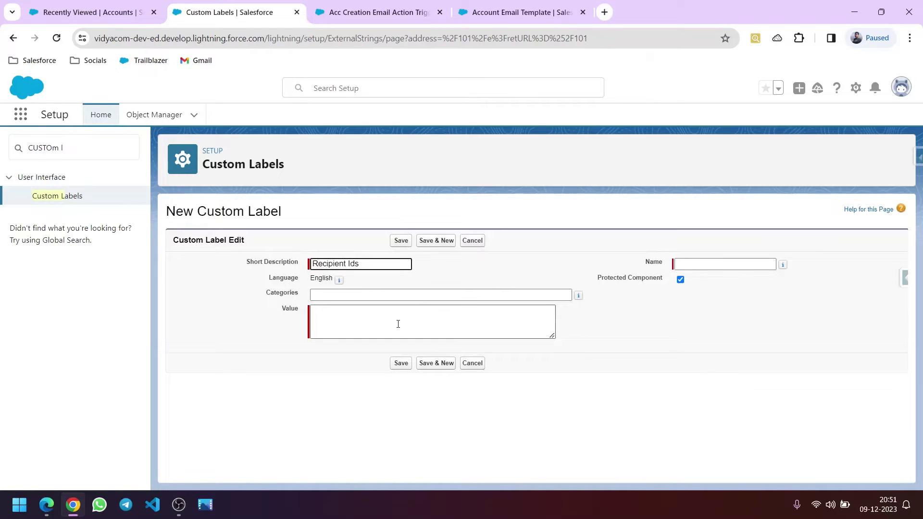
left_click(398, 324)
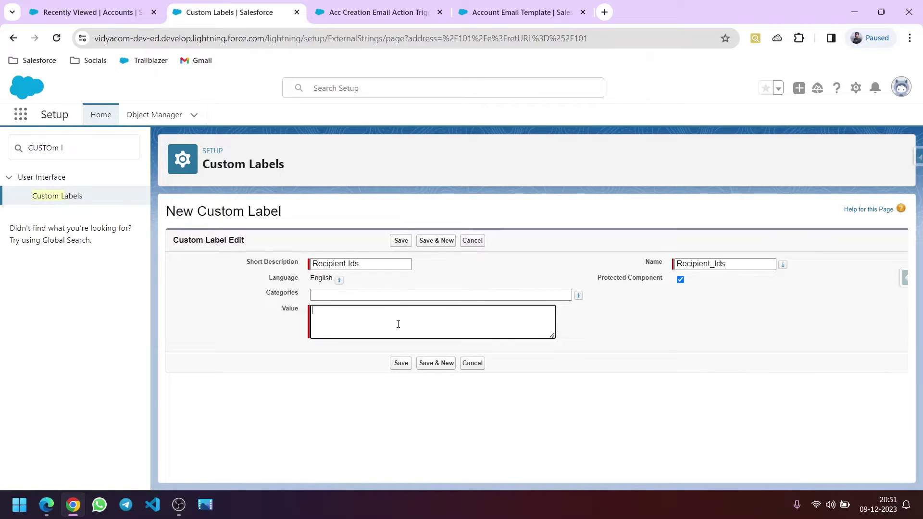
left_click(604, 13)
left_click(187, 62)
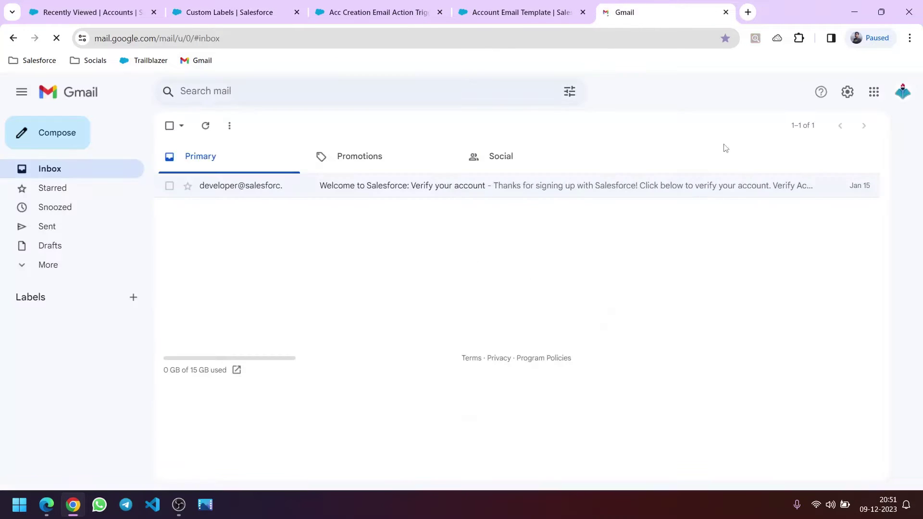
left_click(901, 95)
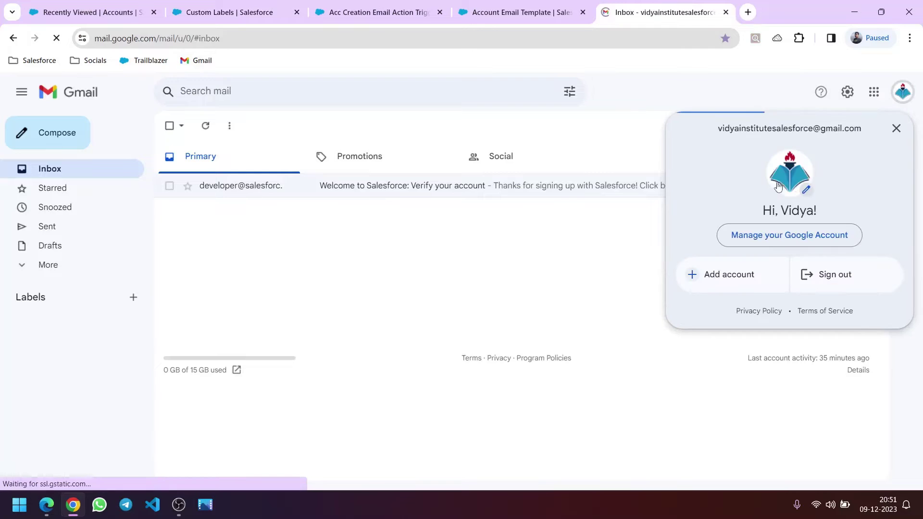
left_click_drag(860, 130, 721, 132)
key("ctrl+c")
Step: Paste the copied address as the label's value and save Recipient_Ids
left_click(226, 12)
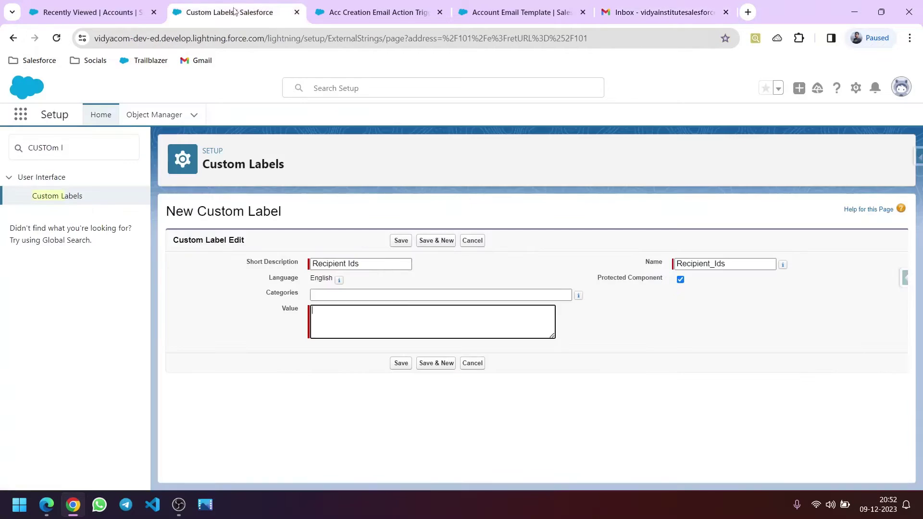
key("ctrl+v")
left_click(401, 364)
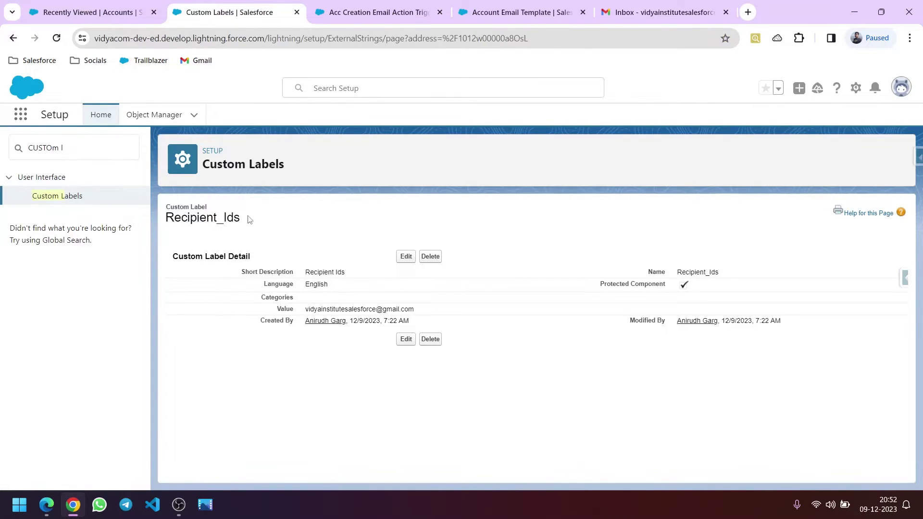
left_click_drag(248, 219, 166, 217)
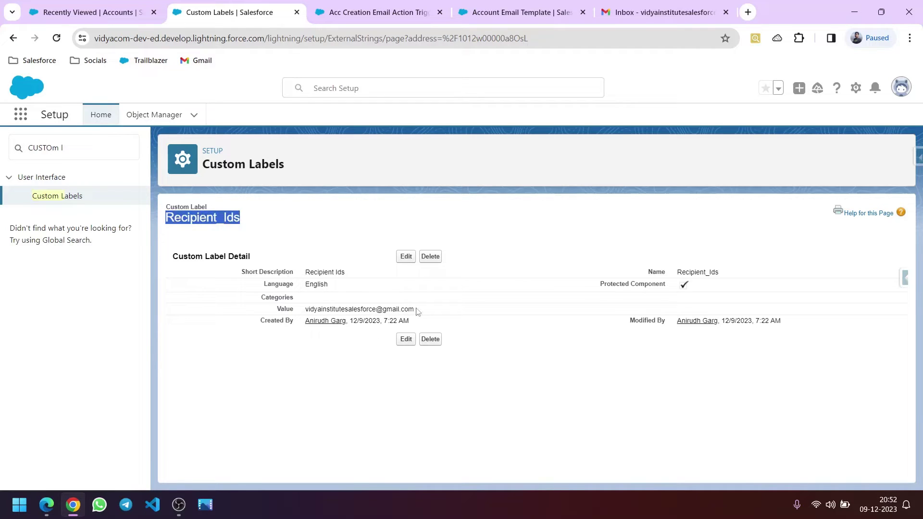
left_click(283, 397)
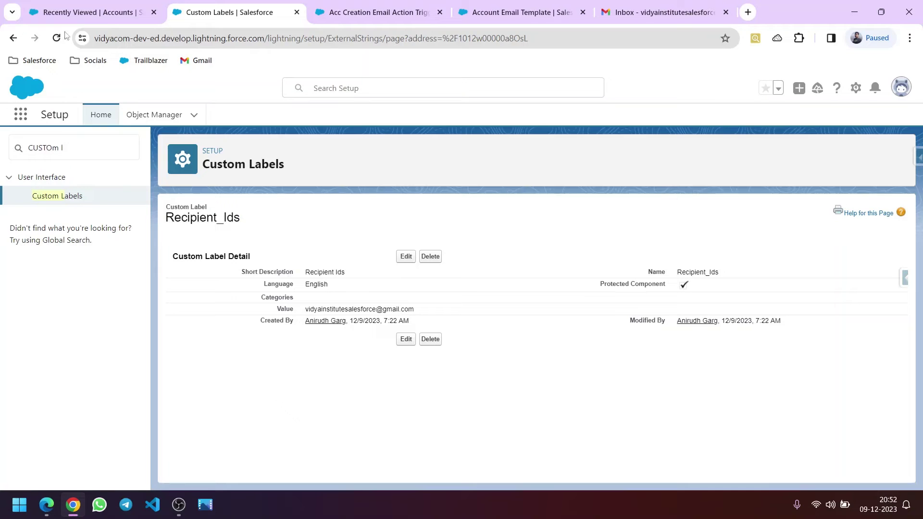
Step: Reopen the Send Email action and compare its recipient inputs with the Custom Labels page
left_click(379, 17)
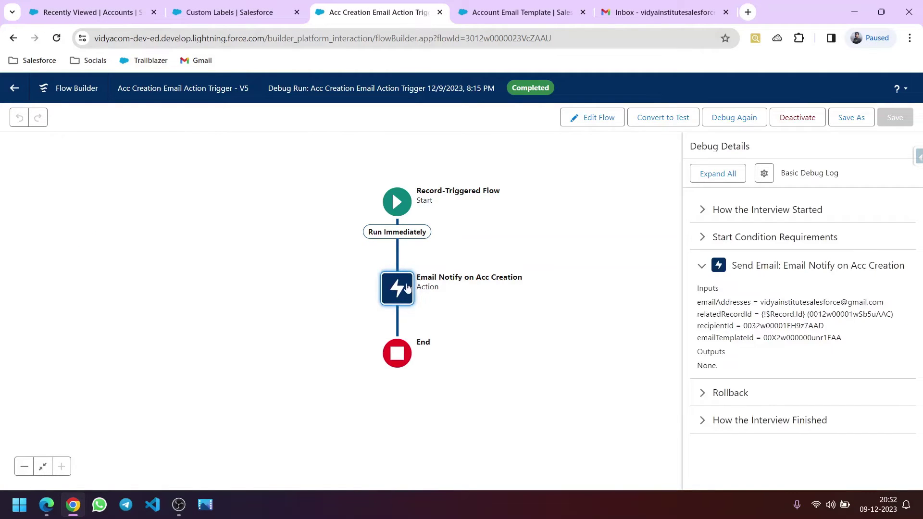
left_click(406, 289)
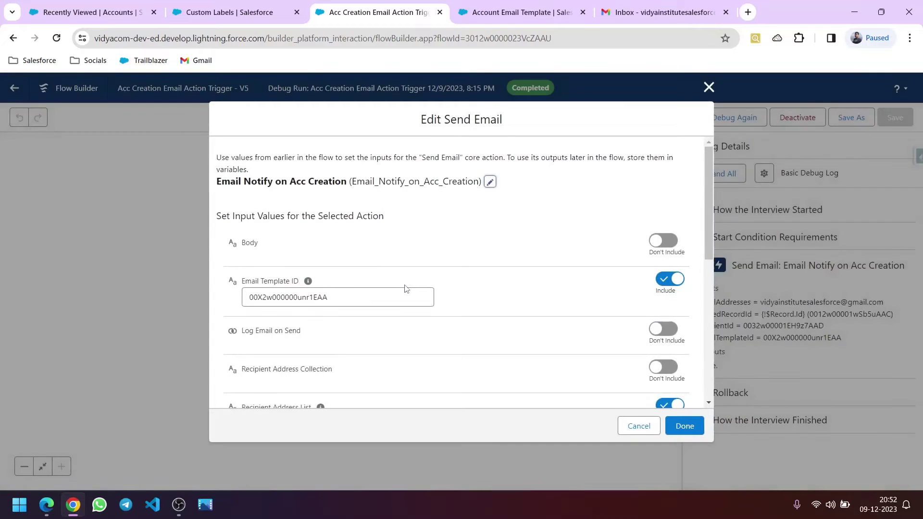
scroll(285, 264, "down", 2)
left_click(91, 13)
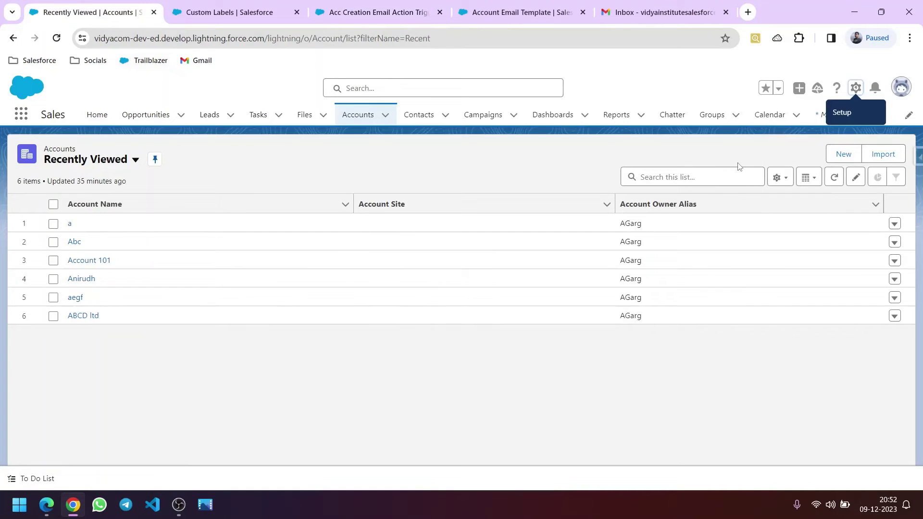
left_click(230, 12)
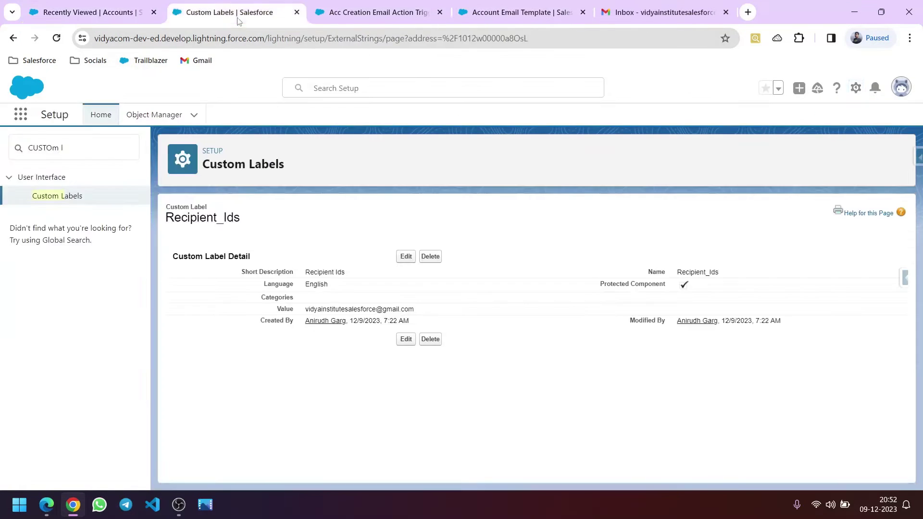
left_click(377, 14)
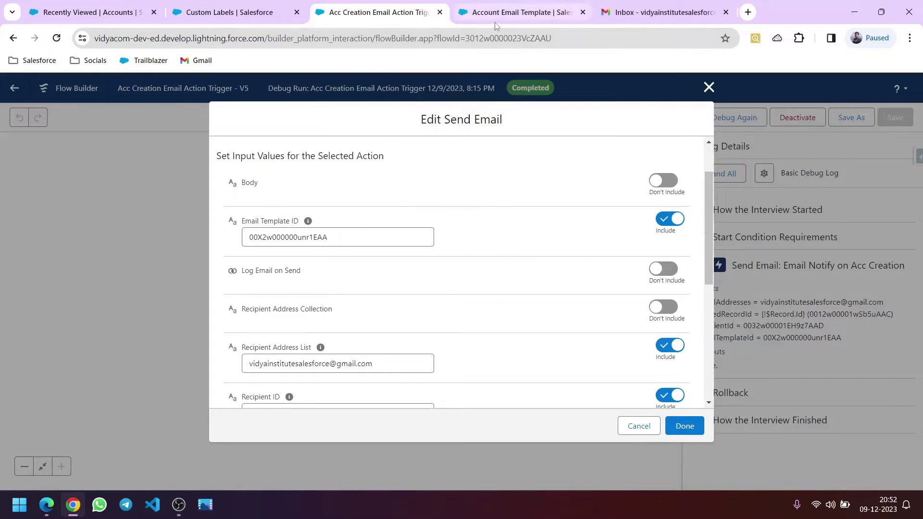
scroll(351, 328, "down", 3)
scroll(322, 325, "down", 2)
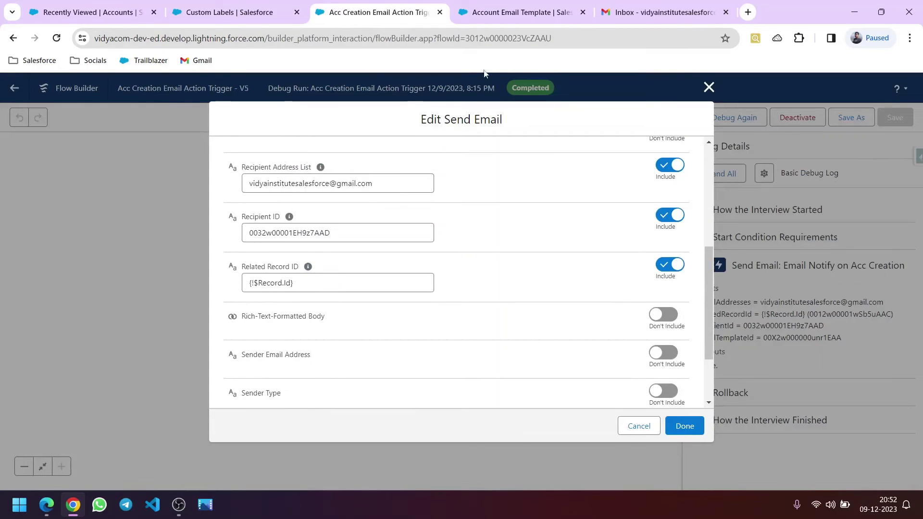
Step: Check the Account Email Template record, then close the Send Email editor unchanged
left_click(514, 12)
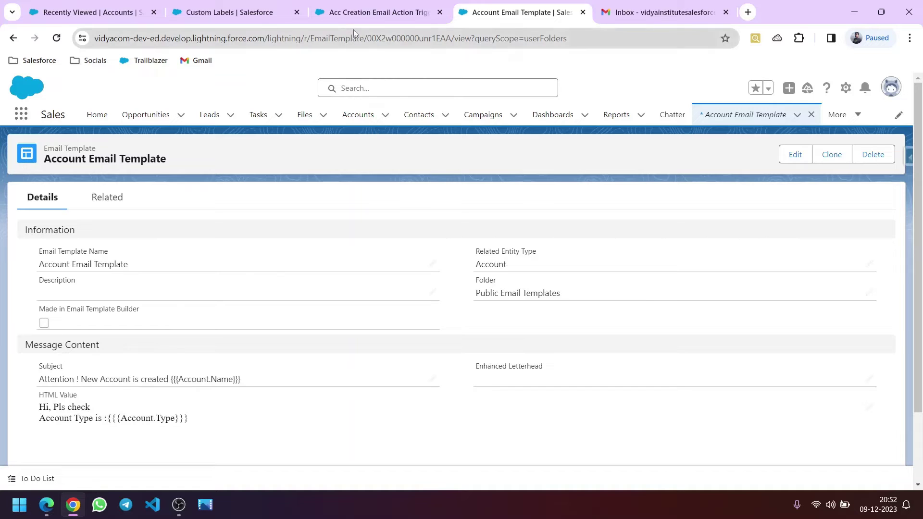
left_click(372, 18)
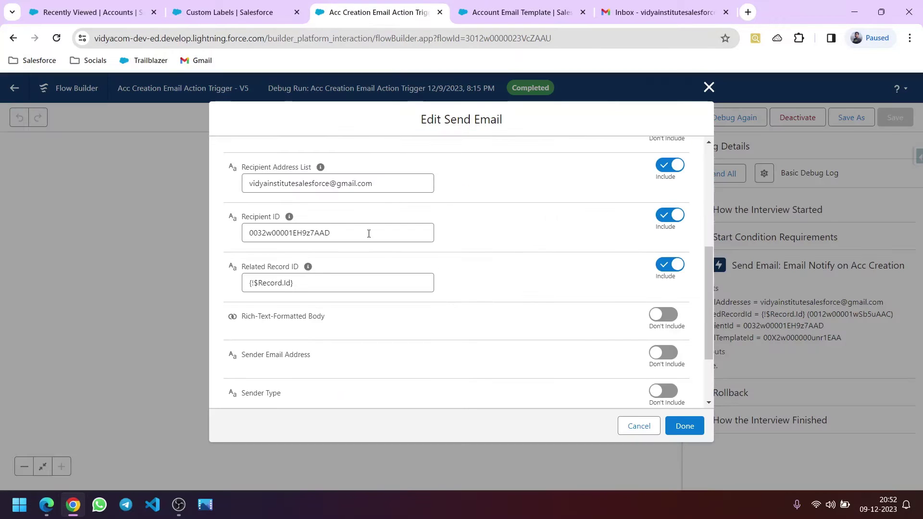
left_click(639, 426)
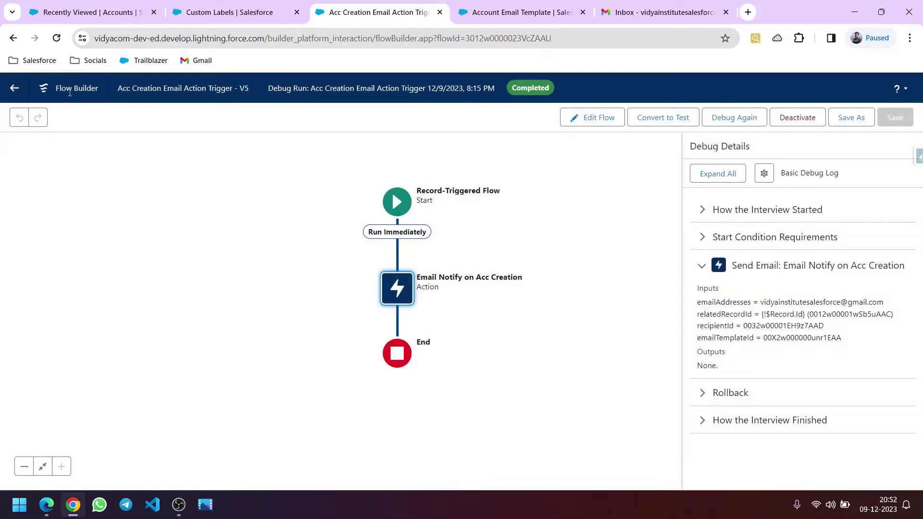
Step: Switch to edit mode and start a new Formula resource of data type Text
left_click(590, 117)
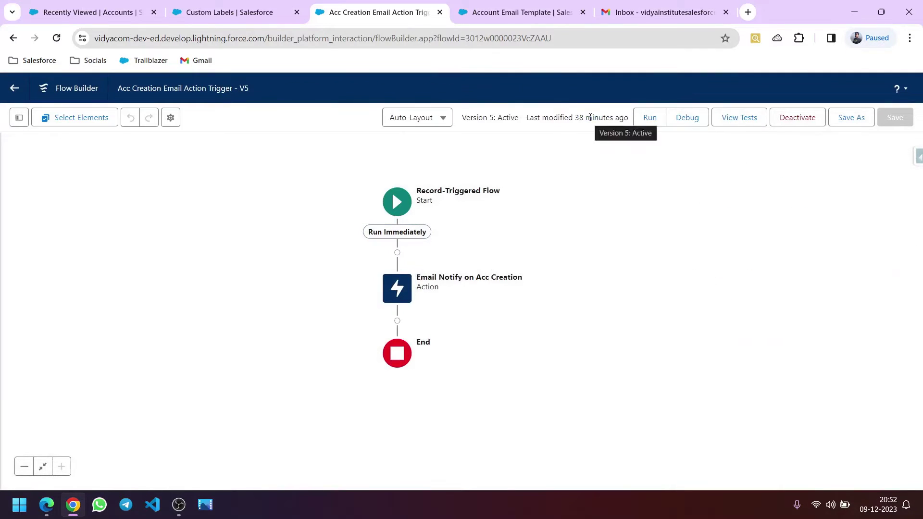
left_click(20, 117)
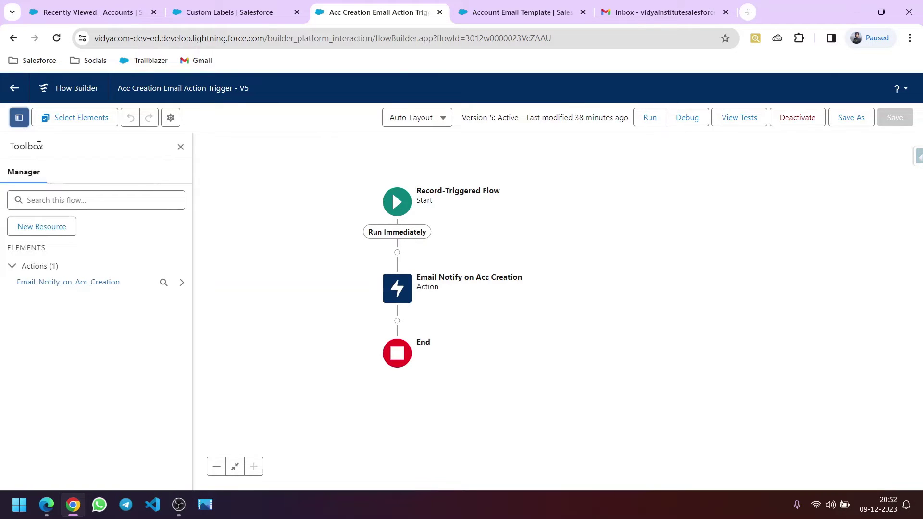
left_click(43, 227)
left_click(268, 231)
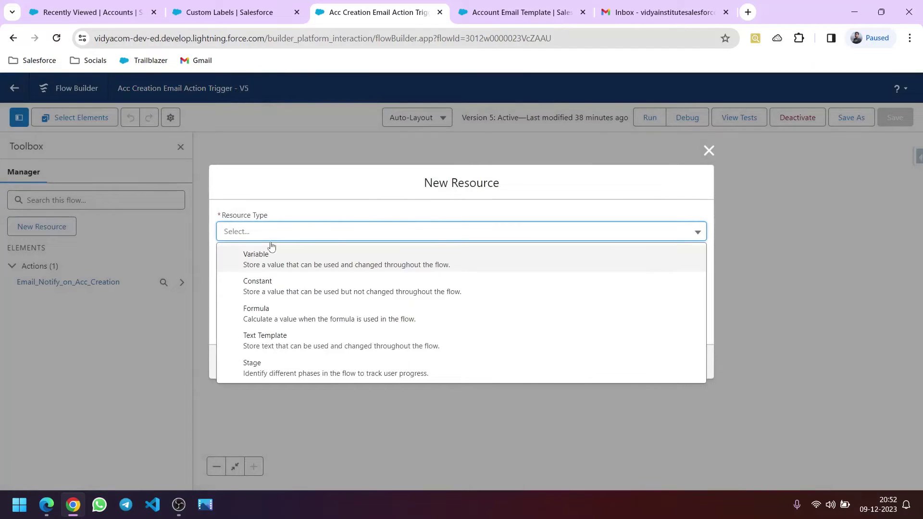
left_click(280, 317)
left_click(264, 314)
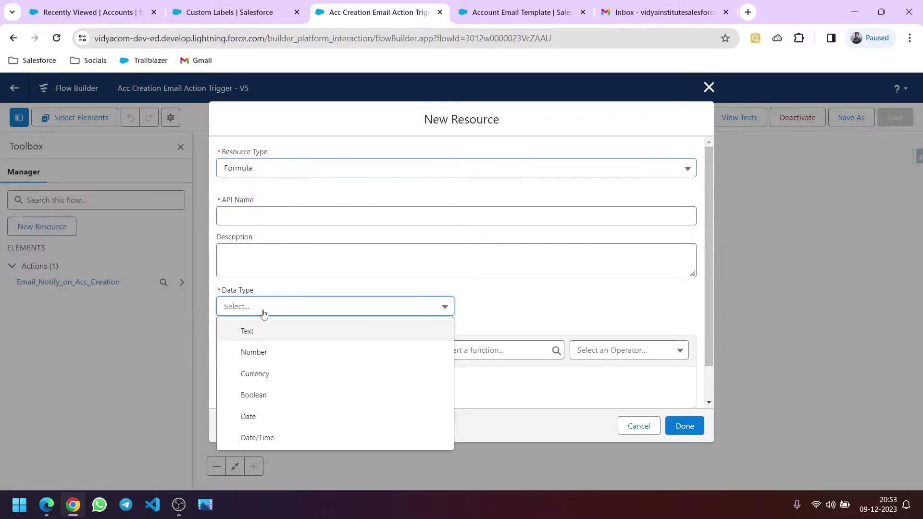
left_click(260, 332)
Step: Name it EmailRecipientsIds and insert {!$Label.Email_Ids} as its formula
left_click(240, 221)
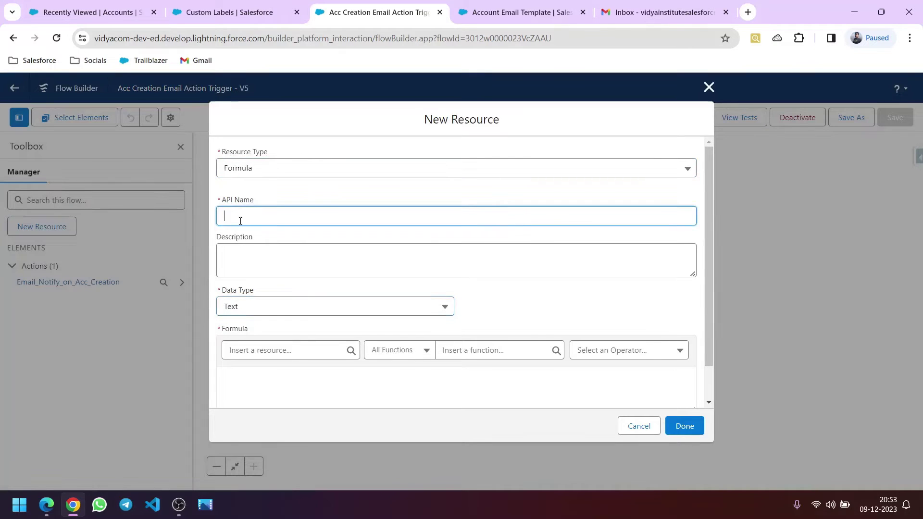
type("Email Recipients Ids")
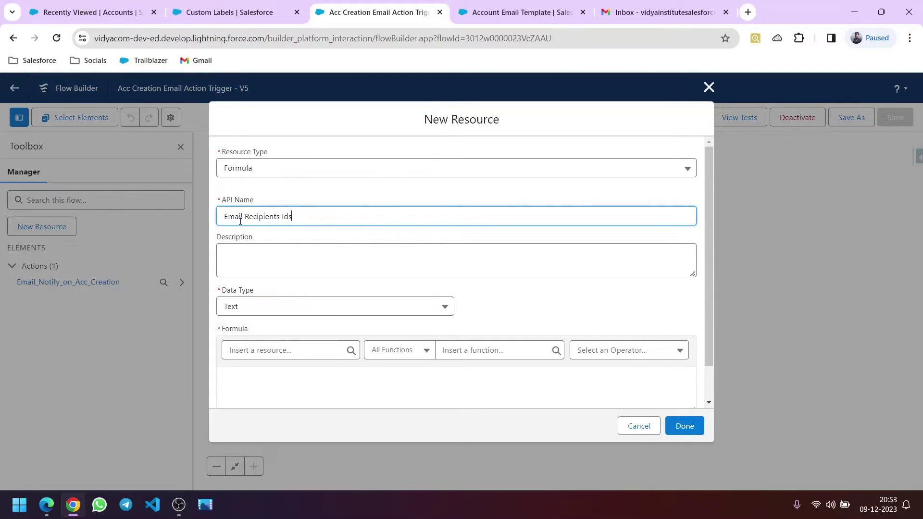
left_click(309, 239)
scroll(290, 348, "down", 1)
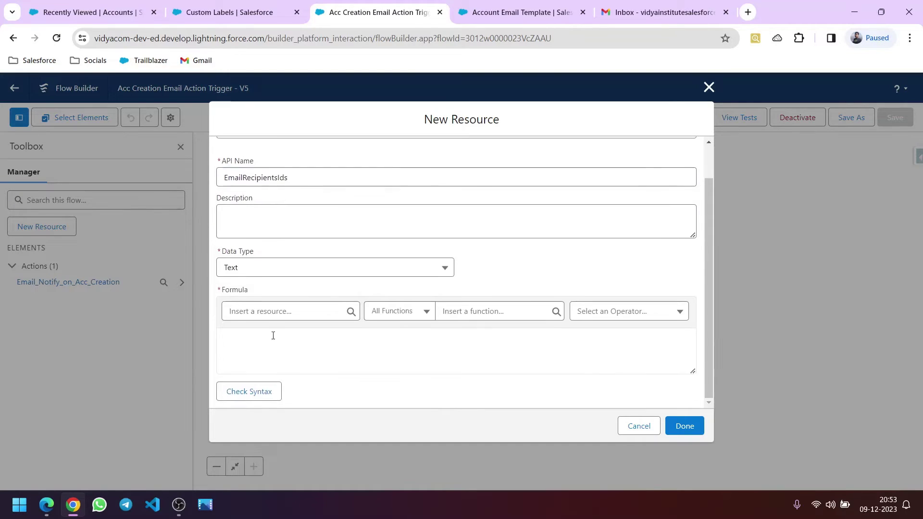
left_click(257, 311)
type("la")
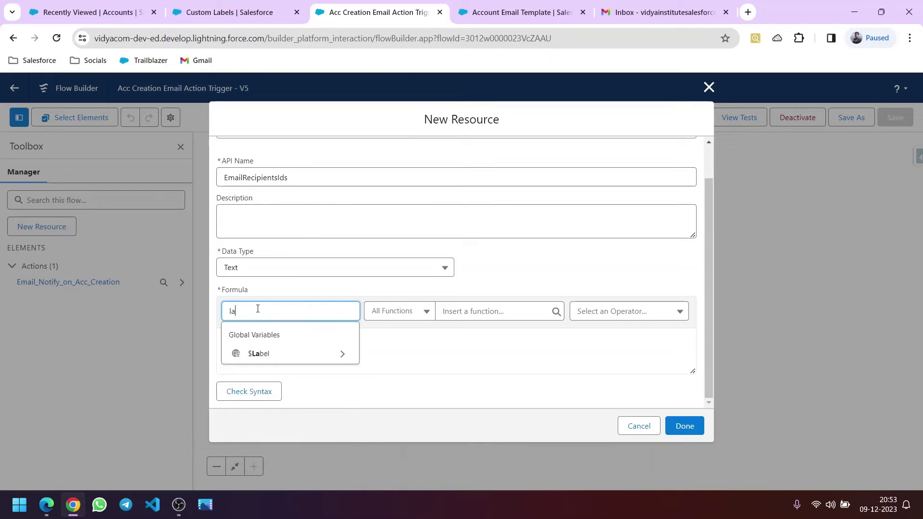
type("bel")
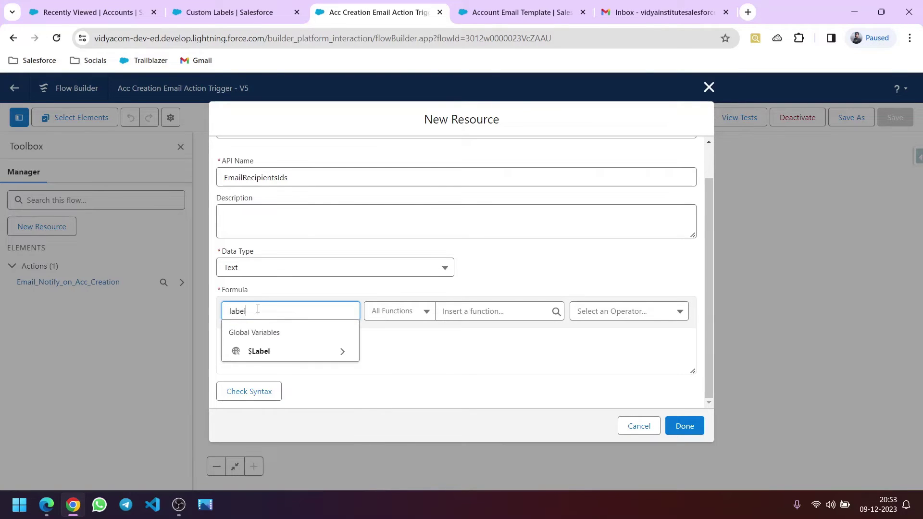
left_click(313, 352)
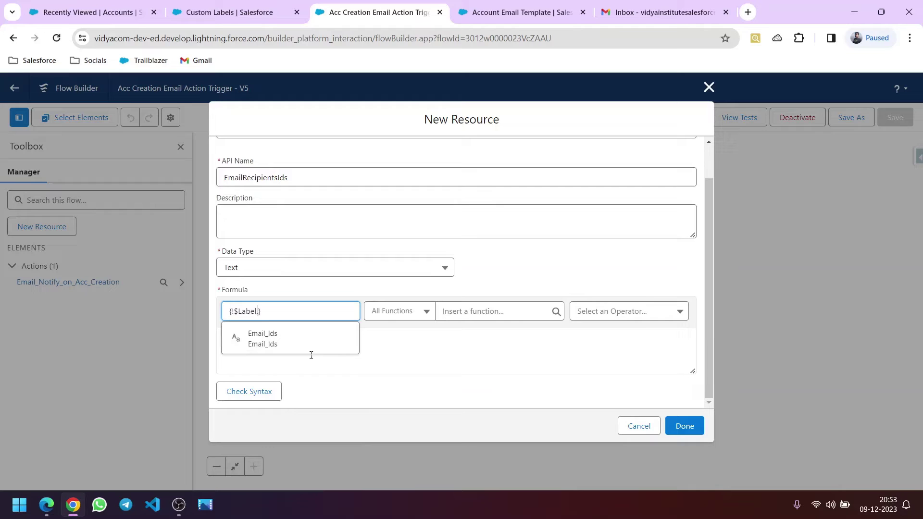
left_click(286, 345)
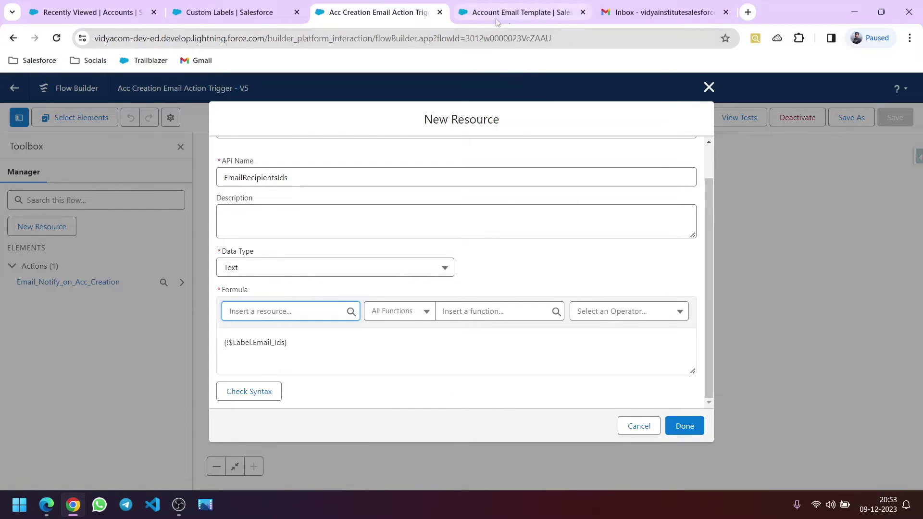
Step: Check the Recipient_Ids label details in Setup, then return to the formula form
left_click(223, 7)
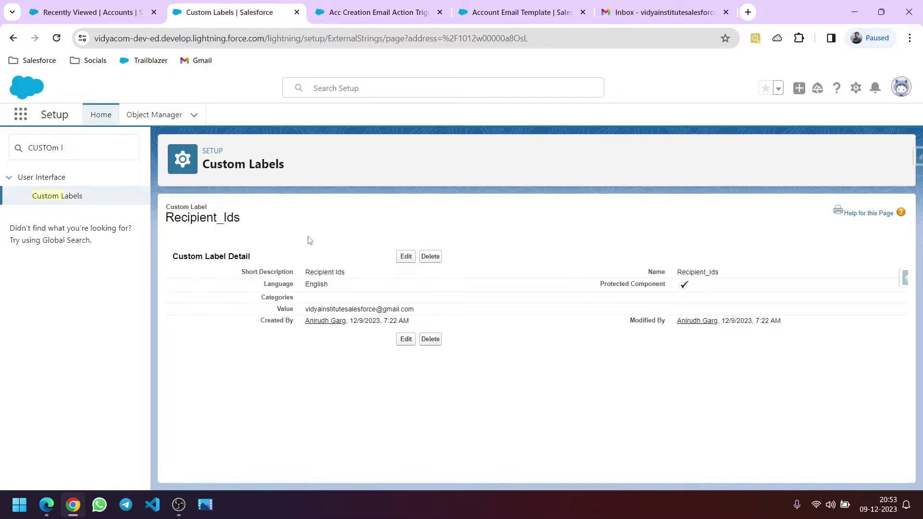
left_click(88, 4)
left_click(287, 15)
left_click(327, 19)
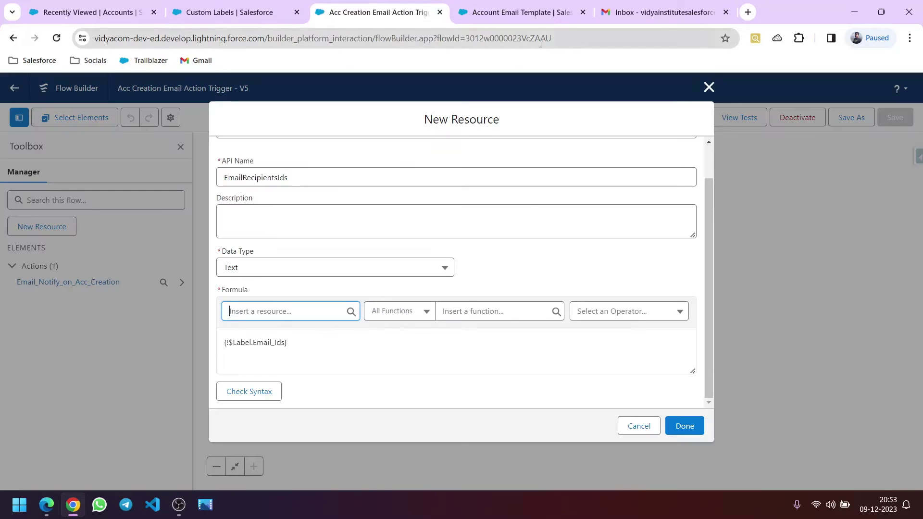
left_click(289, 311)
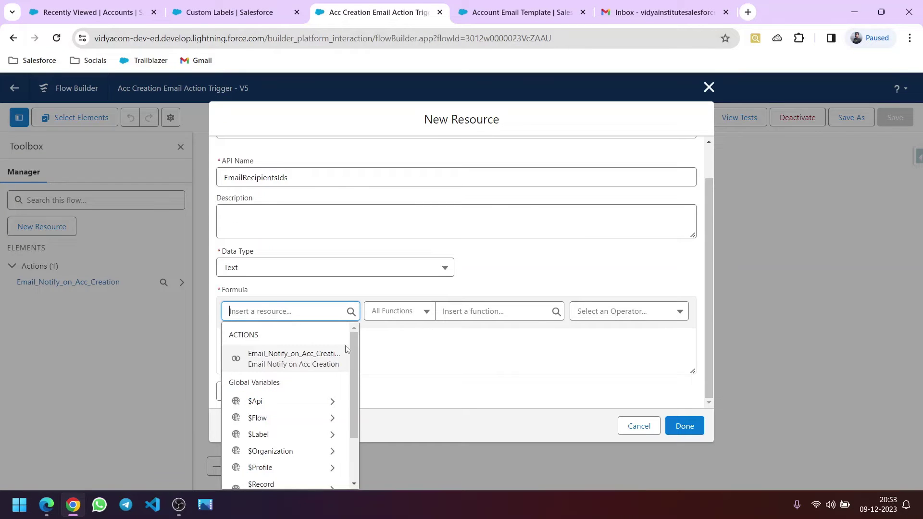
Step: Discard the unsaved formula, reload Flow Builder, and start a new resource from the Toolbox
key("Escape")
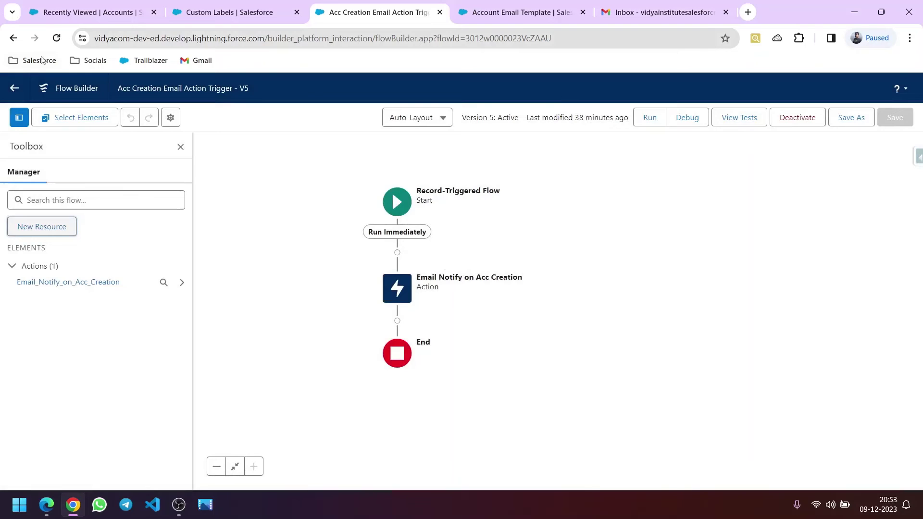
left_click(57, 38)
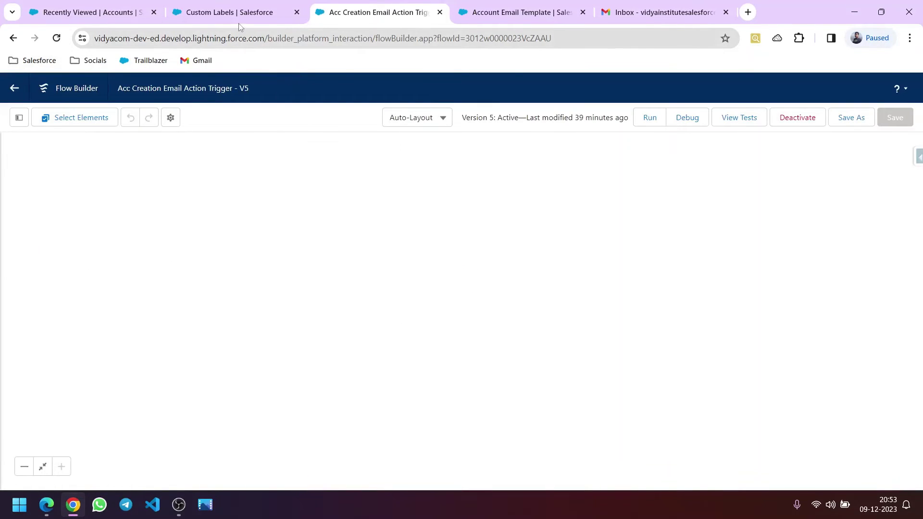
left_click(19, 117)
left_click(41, 228)
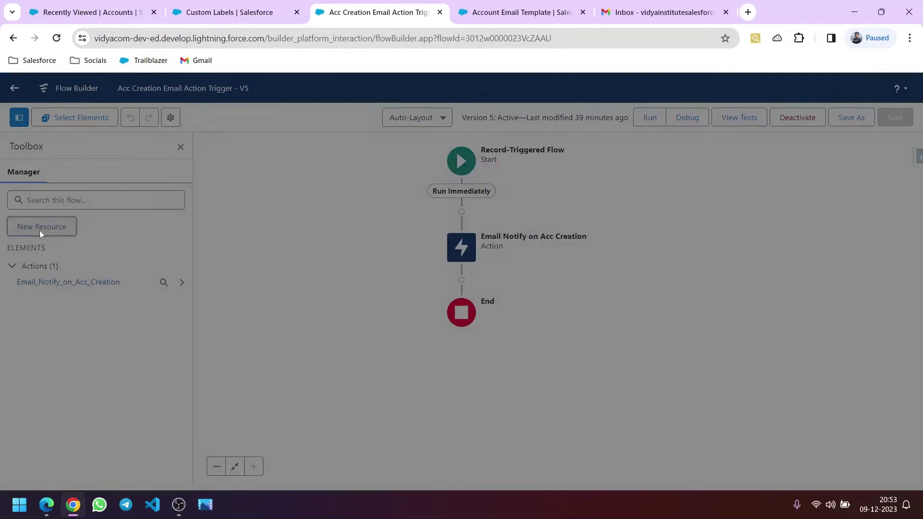
Step: Define a Text formula resource named EmailRecipients
left_click(269, 234)
left_click(269, 321)
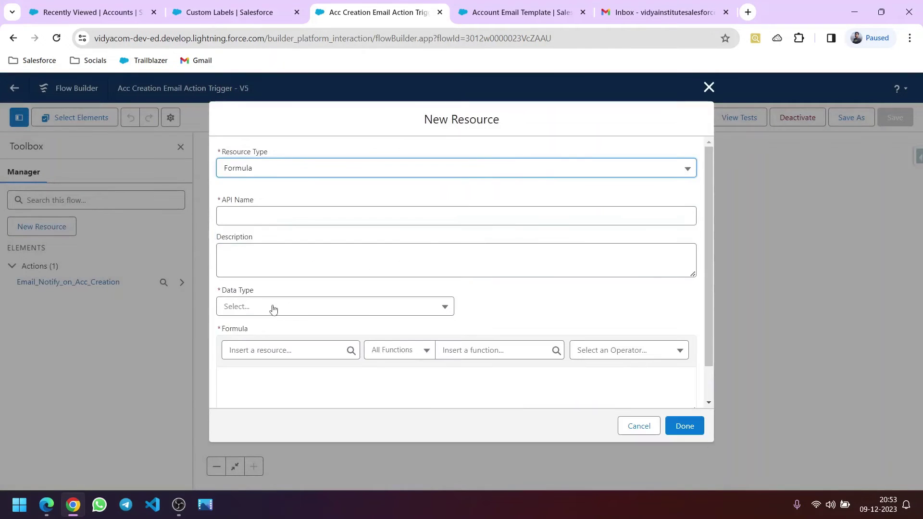
left_click(270, 308)
left_click(270, 332)
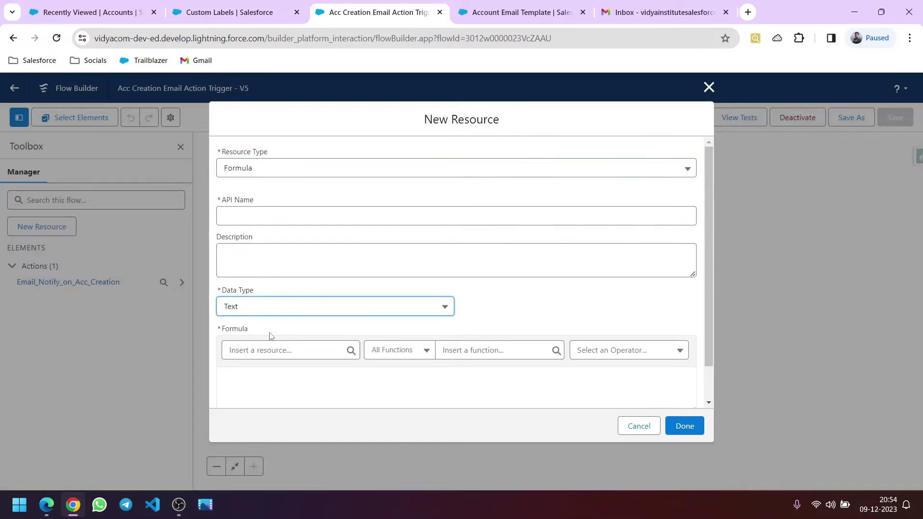
left_click(247, 220)
type("Email Re")
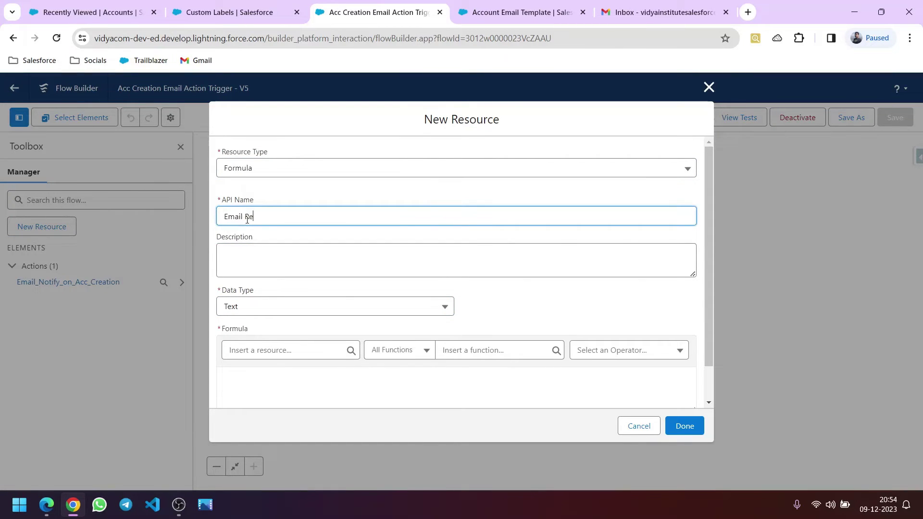
type("cipients")
Step: Set its formula to {!$Label.Recipient_Ids} and finish creating the resource
left_click(269, 350)
type("labe")
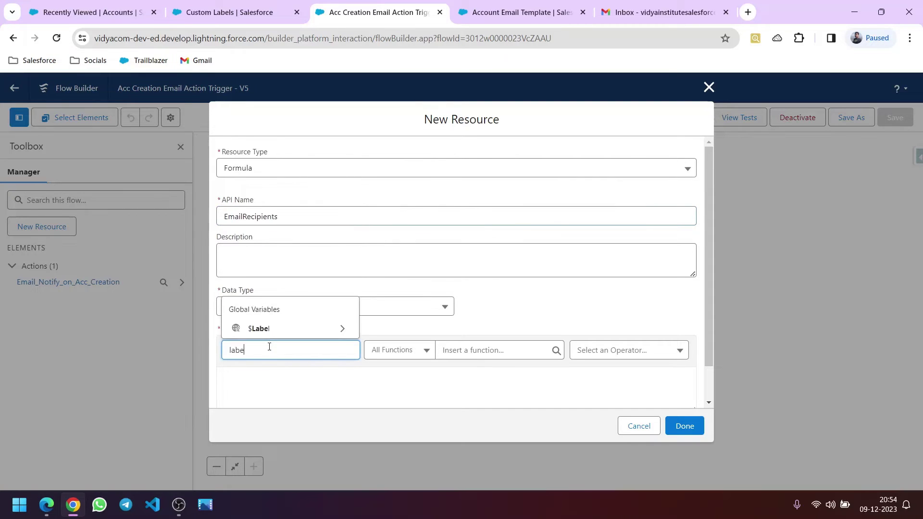
type("l")
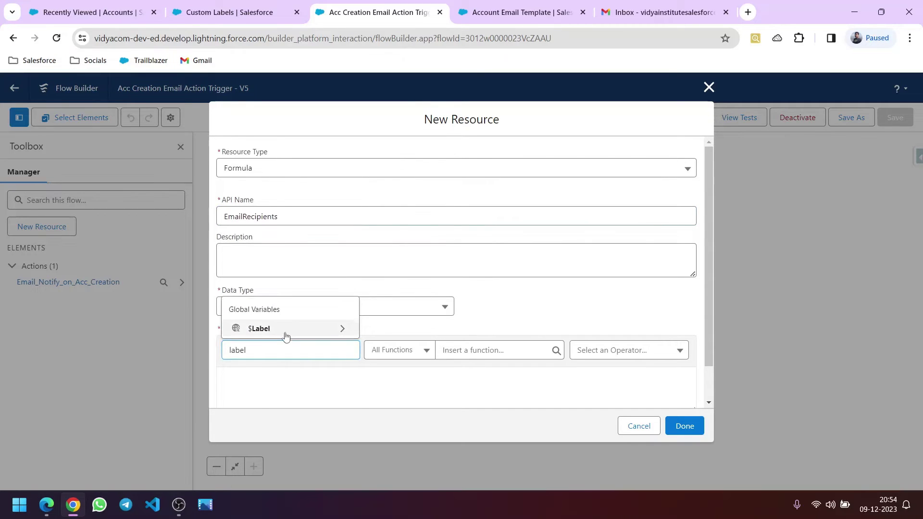
left_click(284, 330)
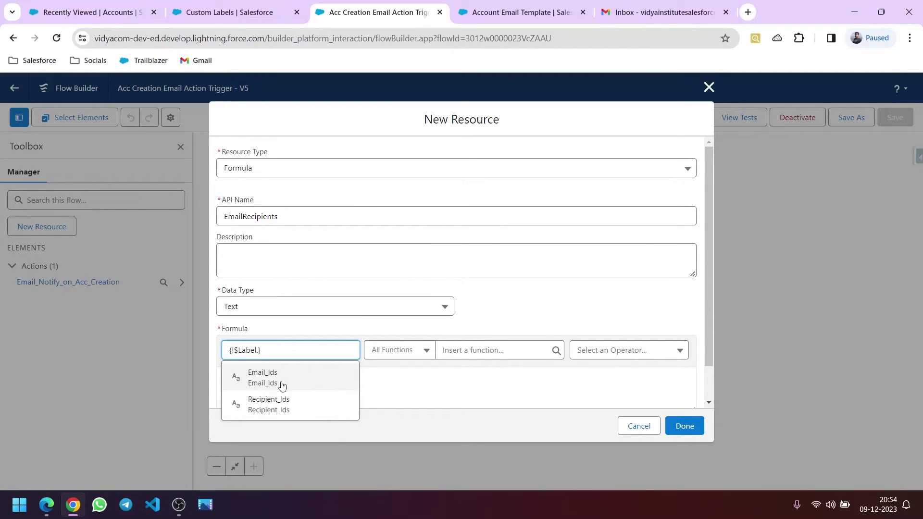
left_click(299, 409)
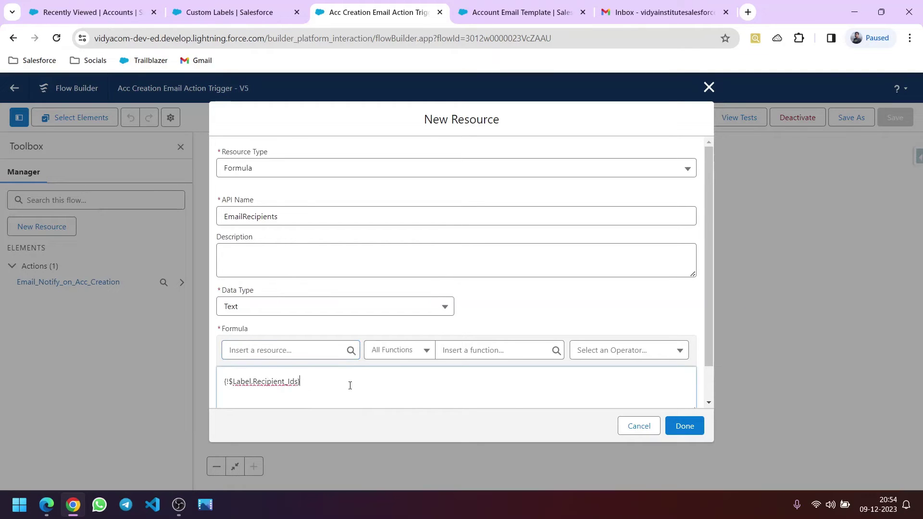
left_click(684, 426)
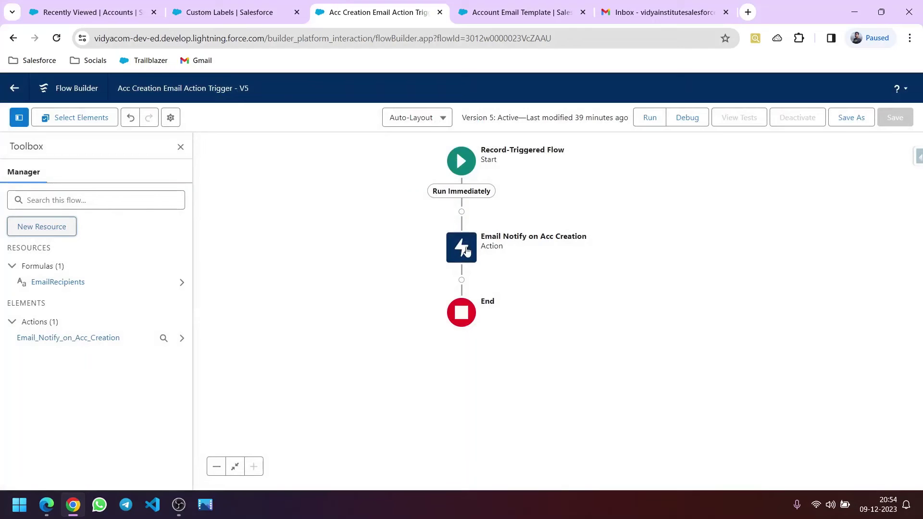
Step: Replace the Email Notify action's fixed recipient address with {!EmailRecipients} and confirm the edit
double_click(466, 250)
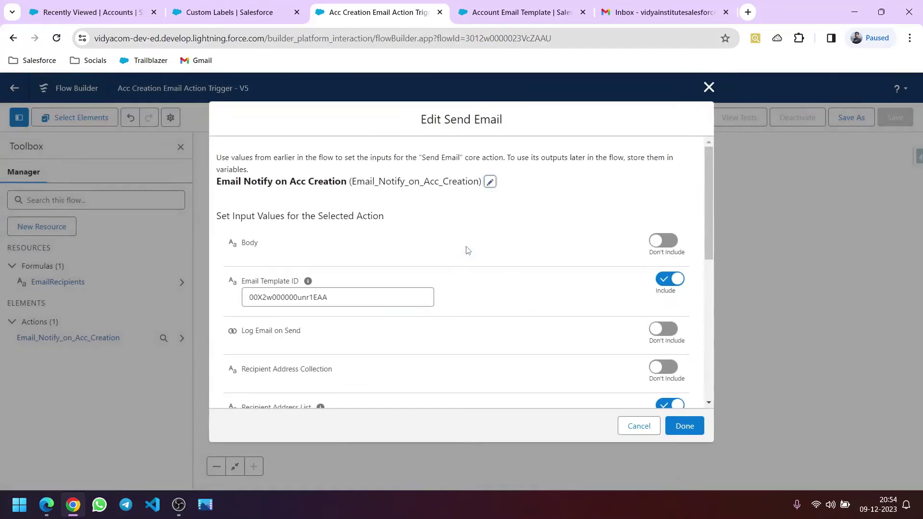
scroll(466, 250, "down", 4)
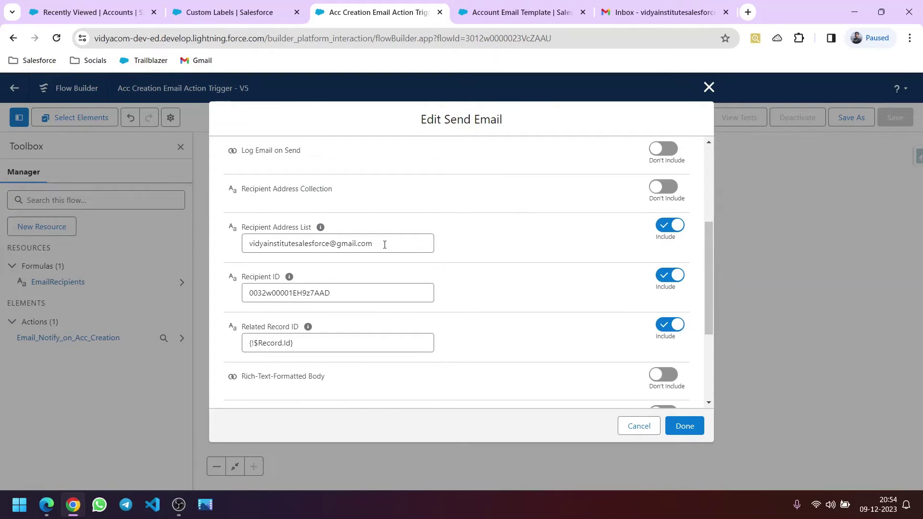
left_click_drag(384, 245, 216, 248)
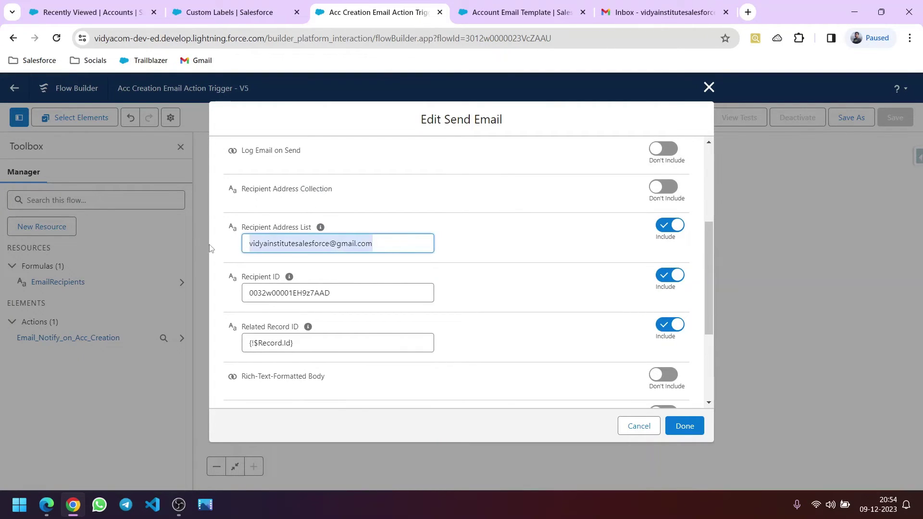
key("BackSpace")
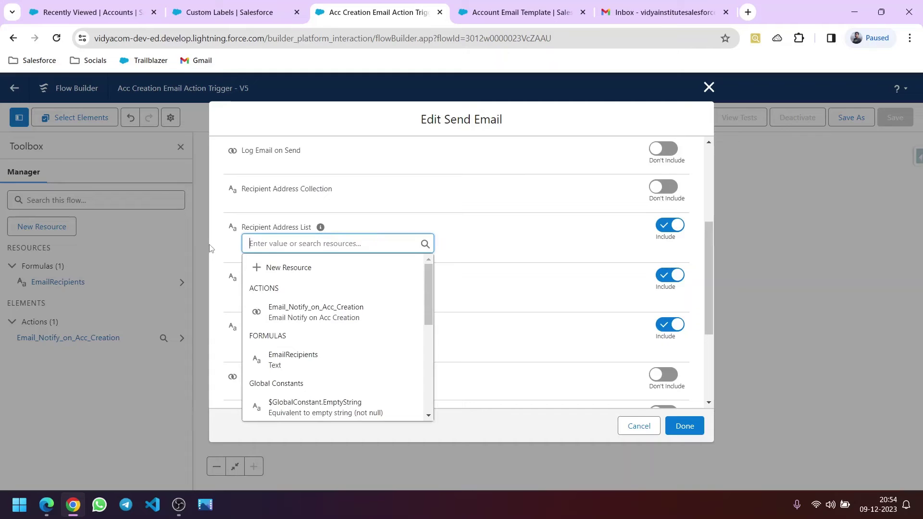
left_click(303, 368)
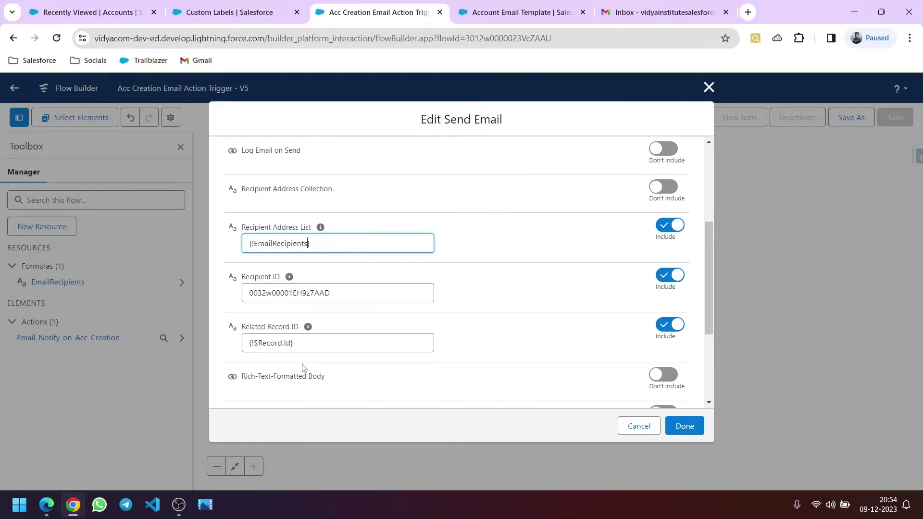
left_click(495, 243)
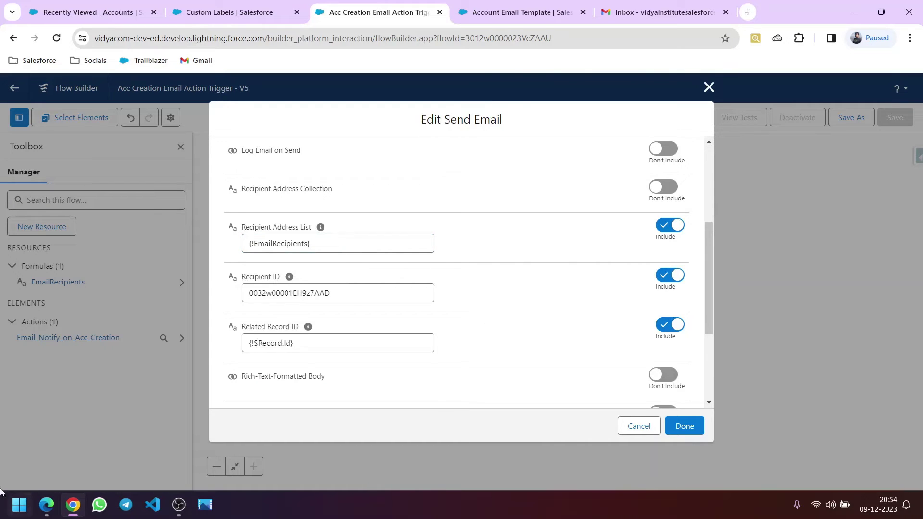
scroll(658, 393, "down", 1)
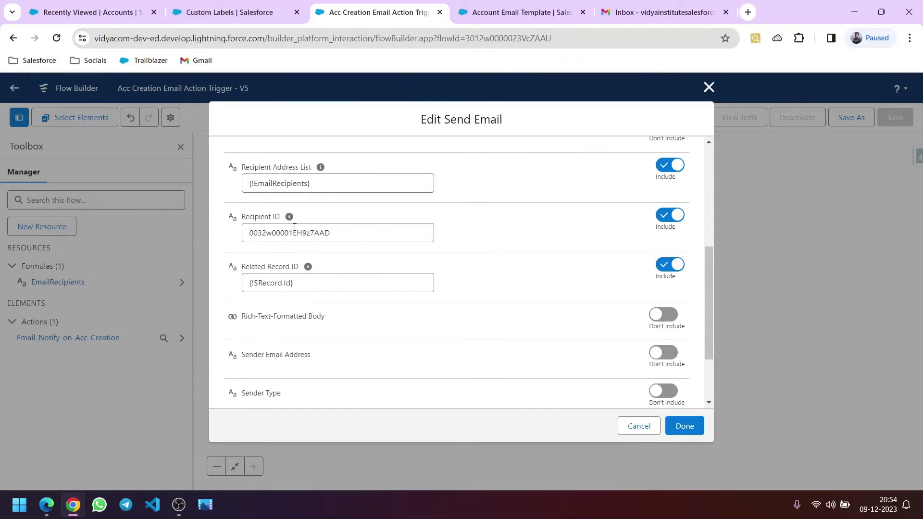
scroll(377, 262, "up", 3)
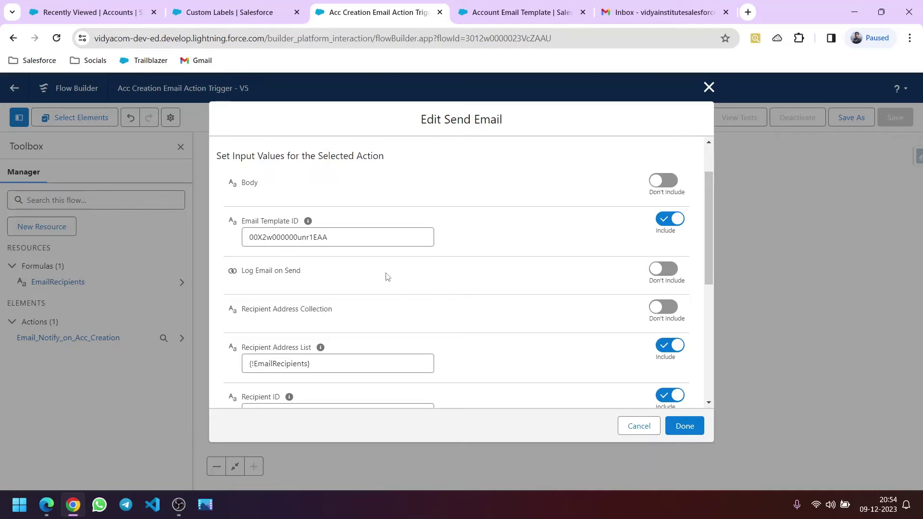
scroll(529, 291, "down", 5)
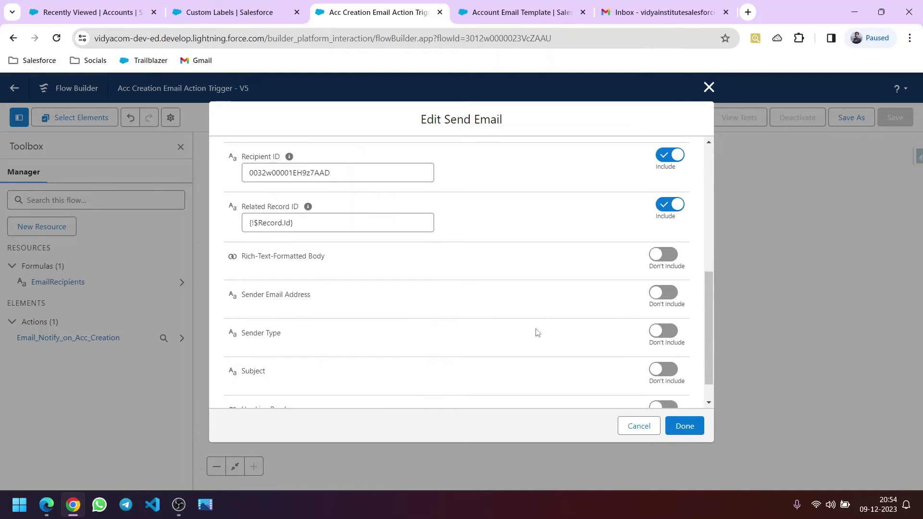
left_click(688, 430)
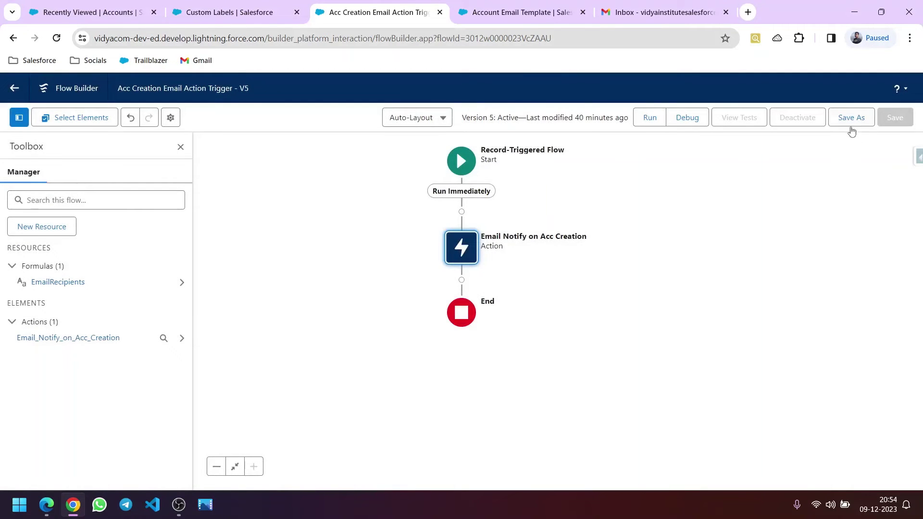
Step: Save the flow as new Version 6 and open the Debug dialog
left_click(849, 120)
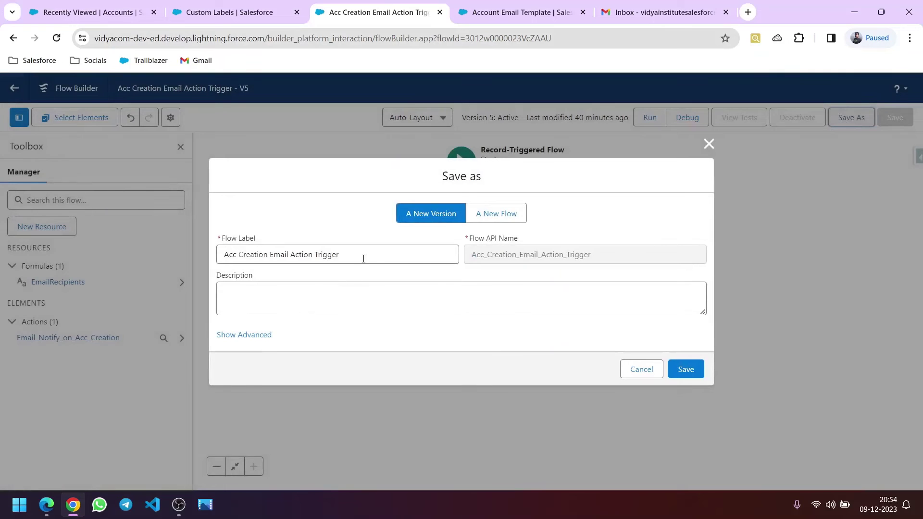
left_click(689, 371)
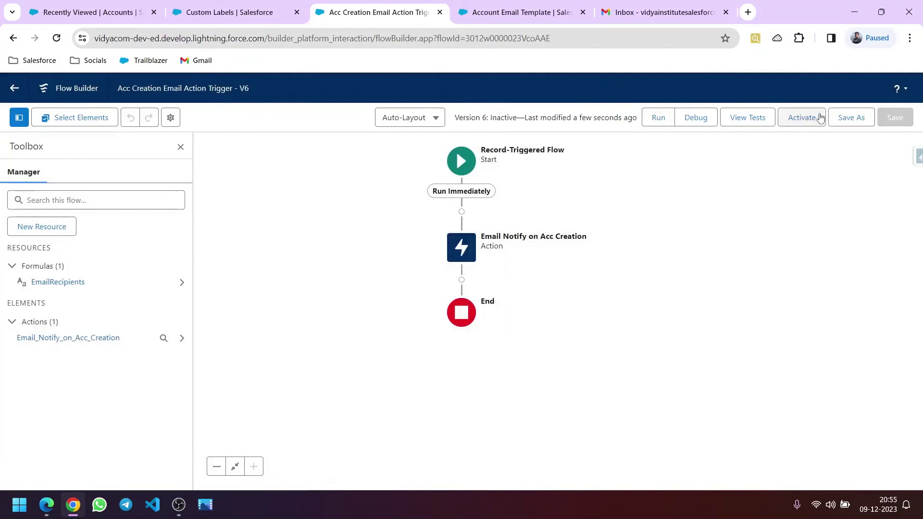
left_click(702, 124)
Step: Debug the flow with an existing account as the triggering record
scroll(457, 270, "down", 1)
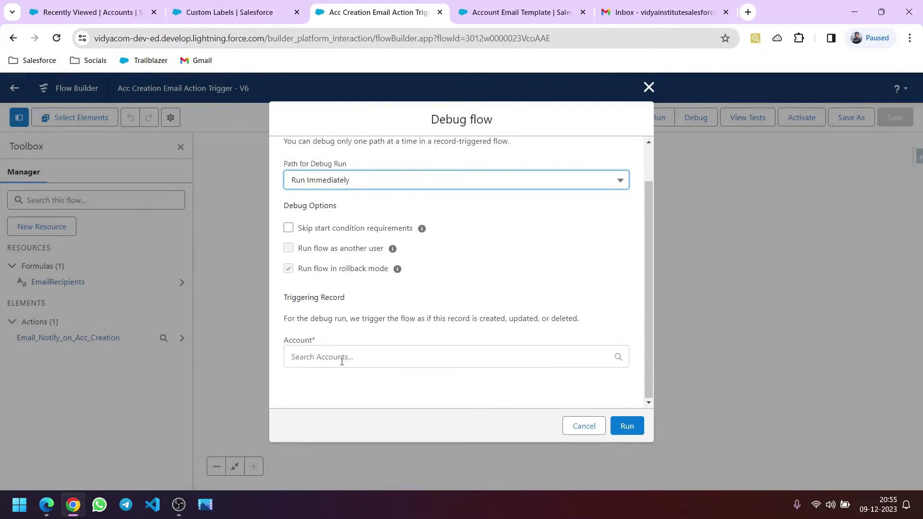
left_click(348, 359)
left_click(317, 385)
left_click(624, 426)
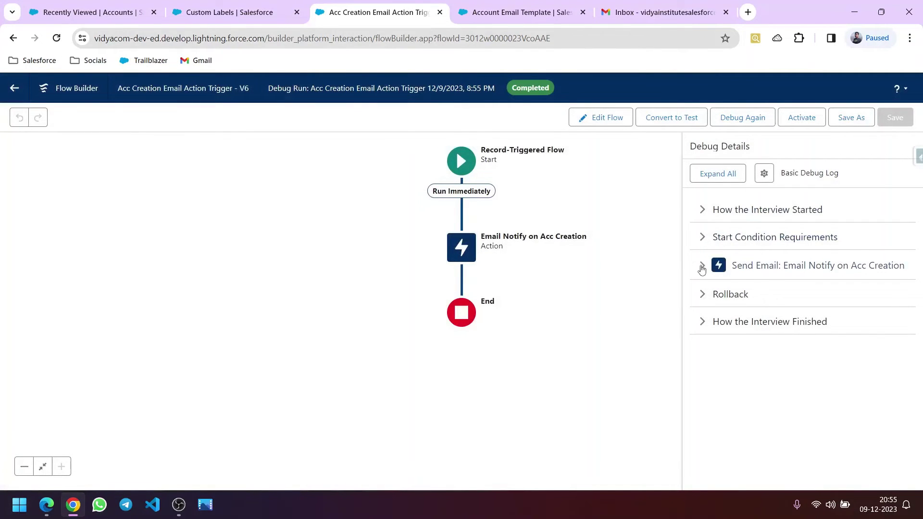
Step: Inspect the Start Condition Requirements and the Account Start trigger details in the debug results
left_click(698, 242)
left_click(700, 238)
left_click(457, 165)
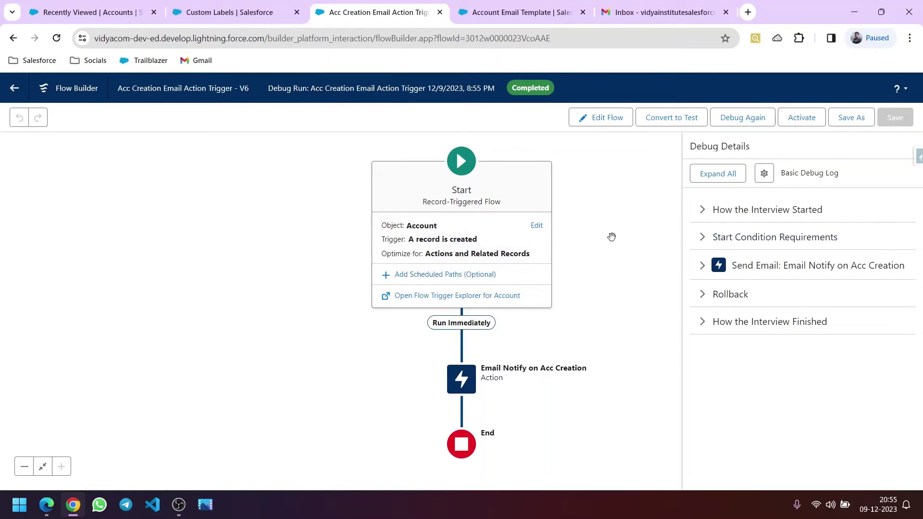
left_click(642, 262)
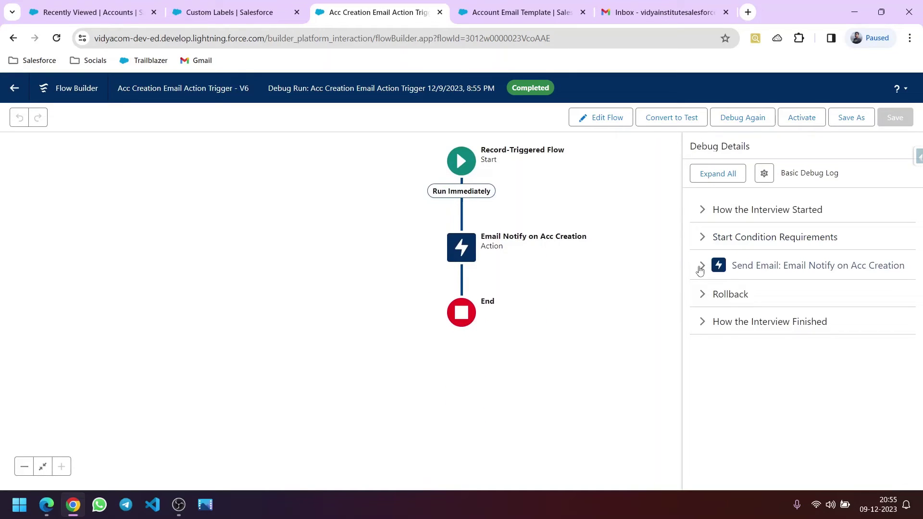
Step: Expand Send Email's debug inputs and highlight the {!EmailRecipients} reference and its resolved address
left_click(700, 269)
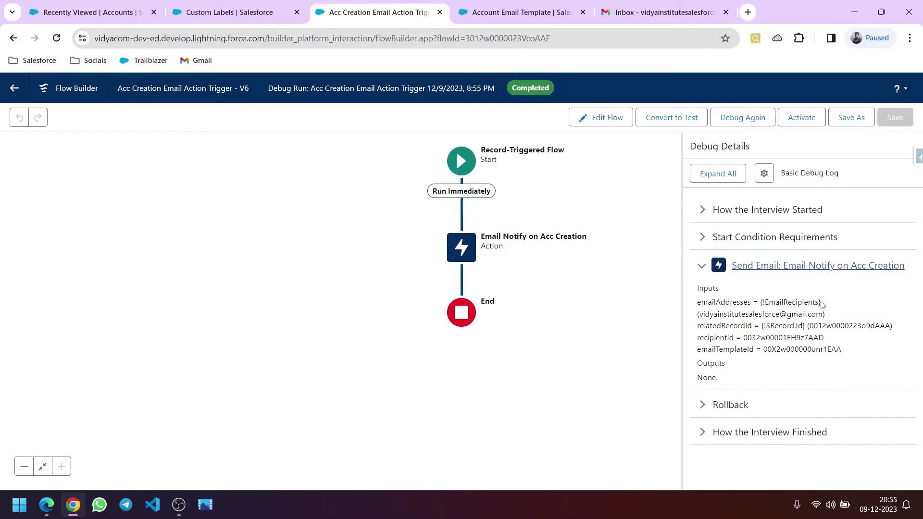
left_click_drag(821, 303, 763, 305)
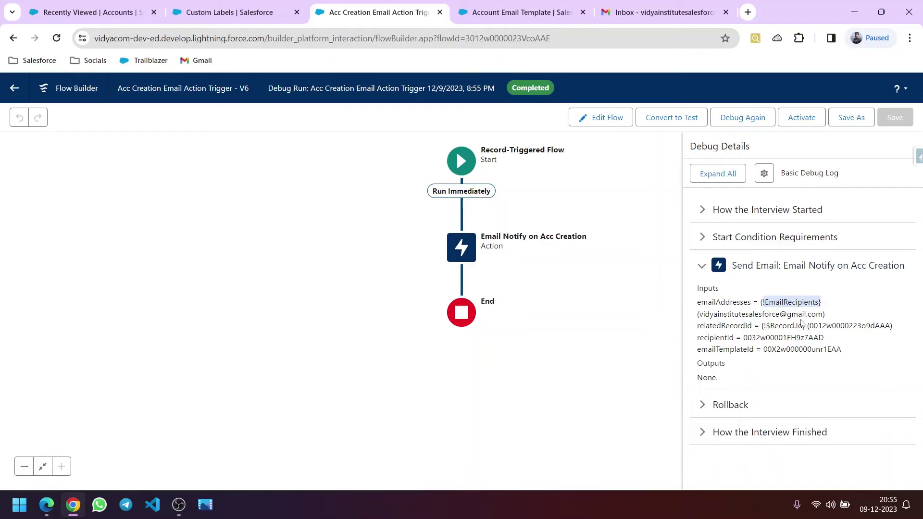
left_click_drag(824, 314, 694, 323)
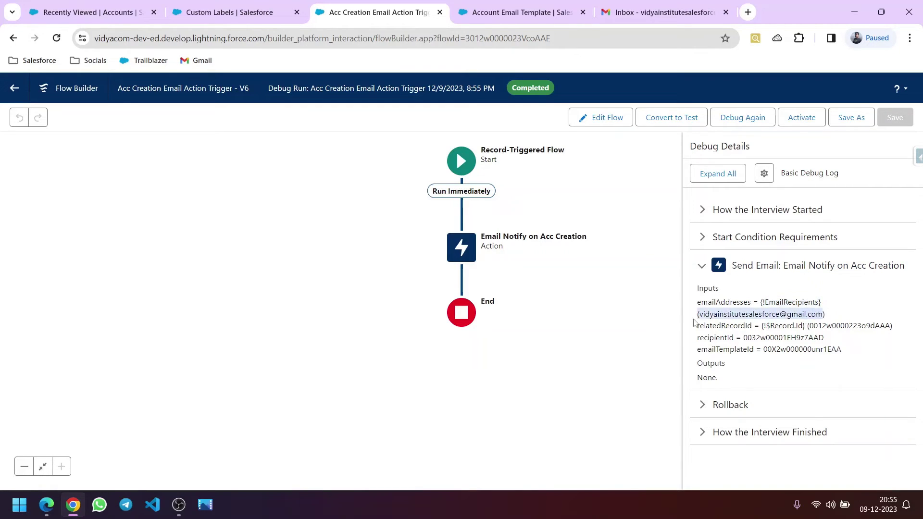
Step: Compare with the Recipient_Ids custom label's value, then highlight the email template id input
left_click(211, 14)
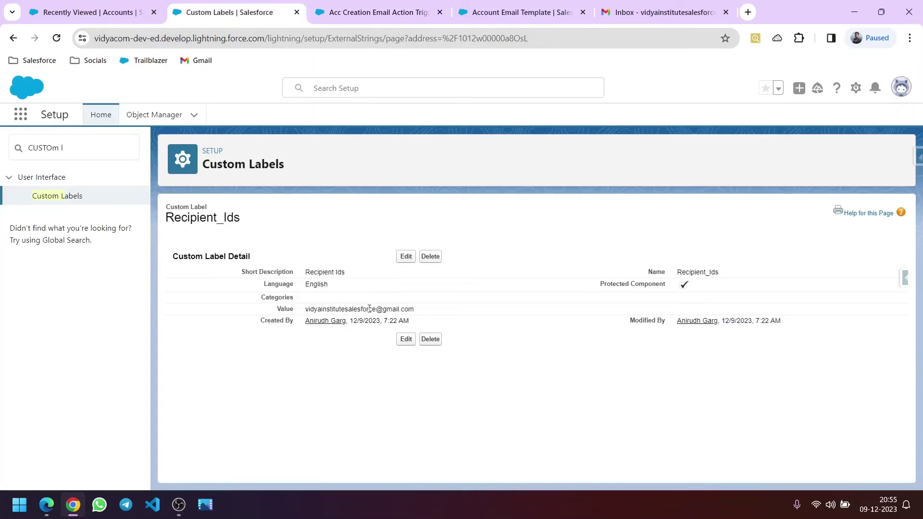
left_click_drag(395, 309, 304, 312)
left_click(380, 12)
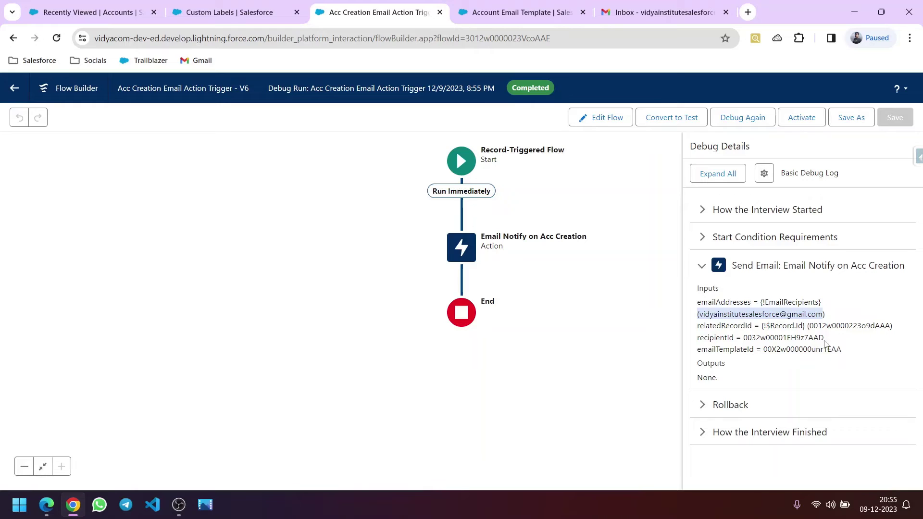
left_click_drag(847, 354, 767, 355)
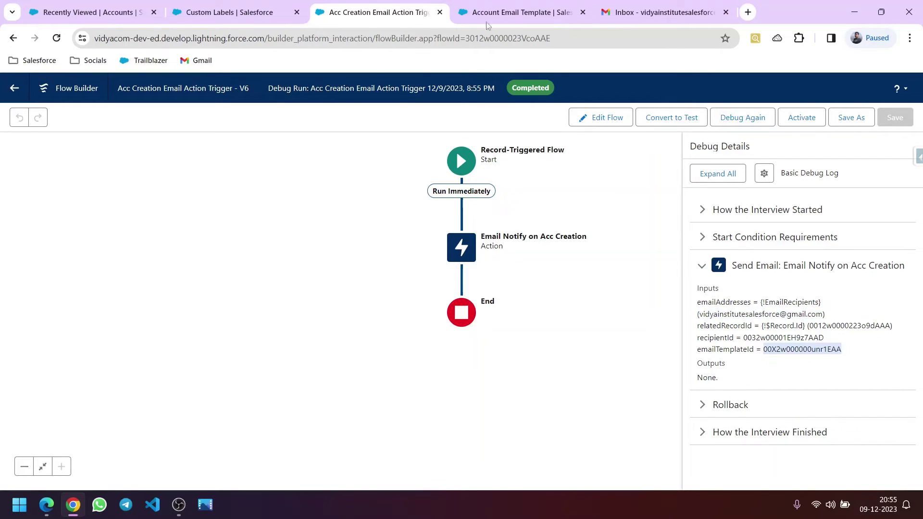
Step: Check the Account Email Template, activate Acc Creation version 6, and return to Recently Viewed Accounts
left_click(515, 20)
scroll(144, 336, "down", 3)
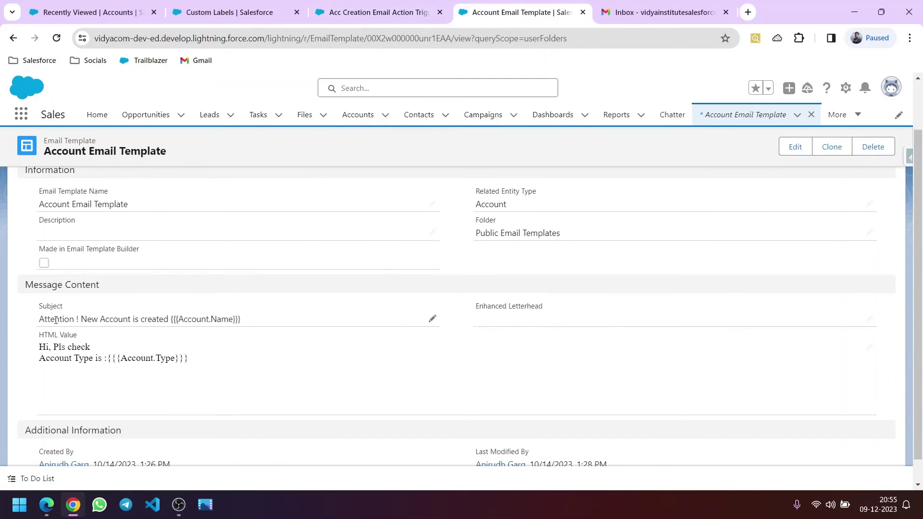
left_click(363, 19)
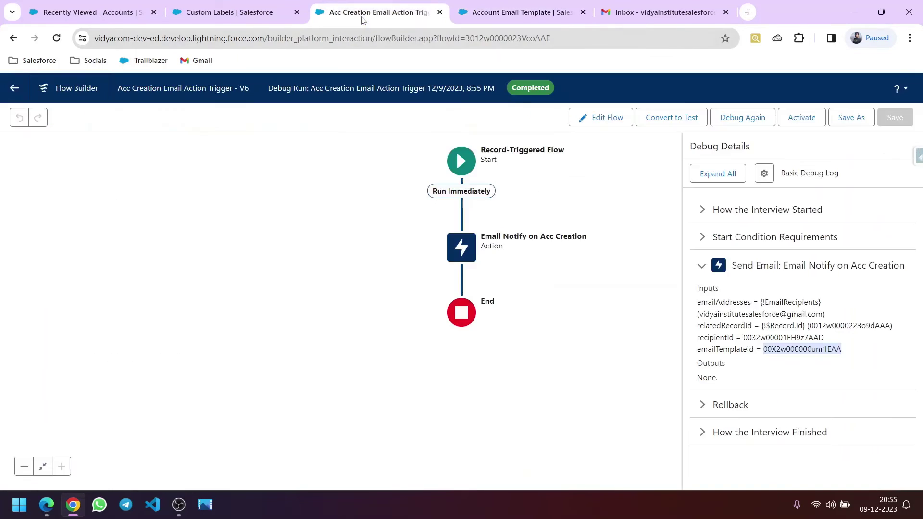
left_click(811, 123)
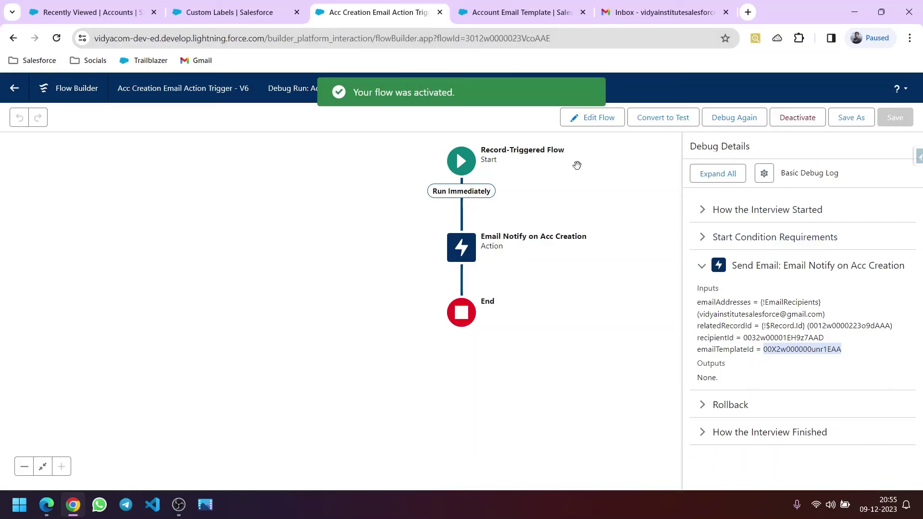
left_click(89, 12)
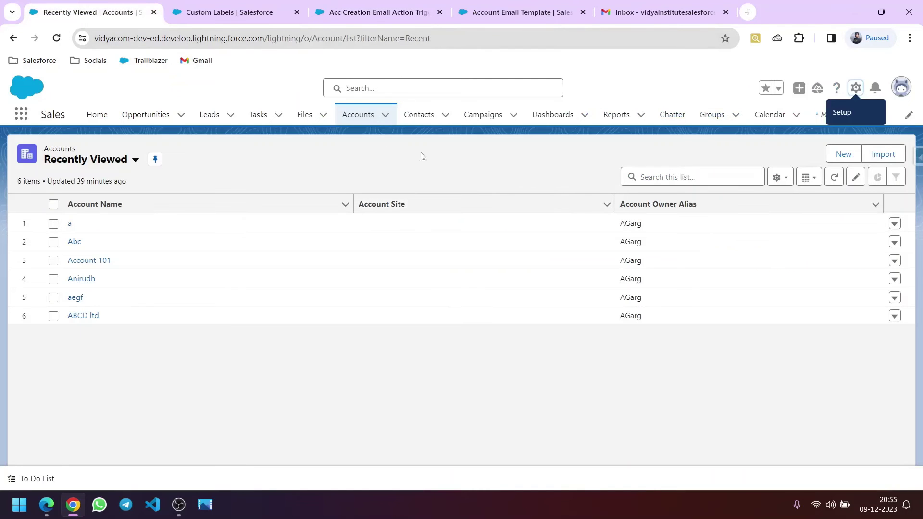
Step: Start a new account and enter the name 'Custom Label Accpunt'
left_click(845, 155)
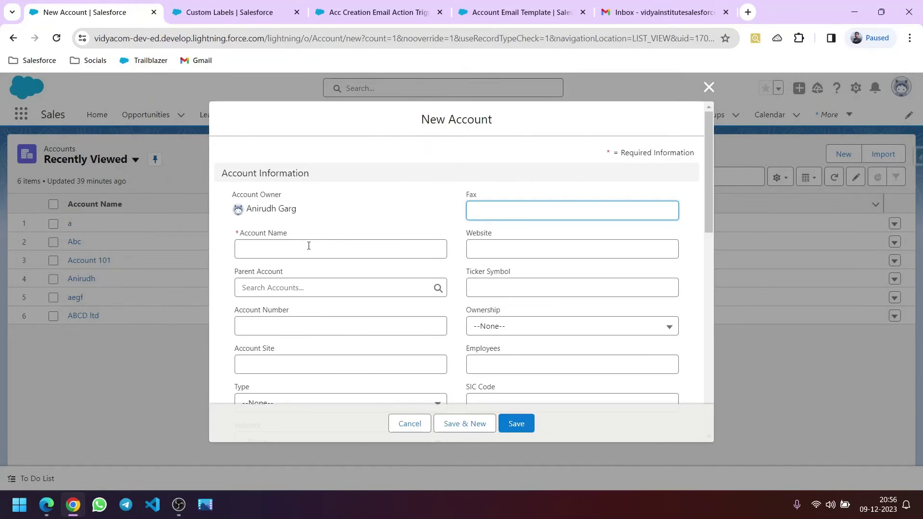
left_click(309, 245)
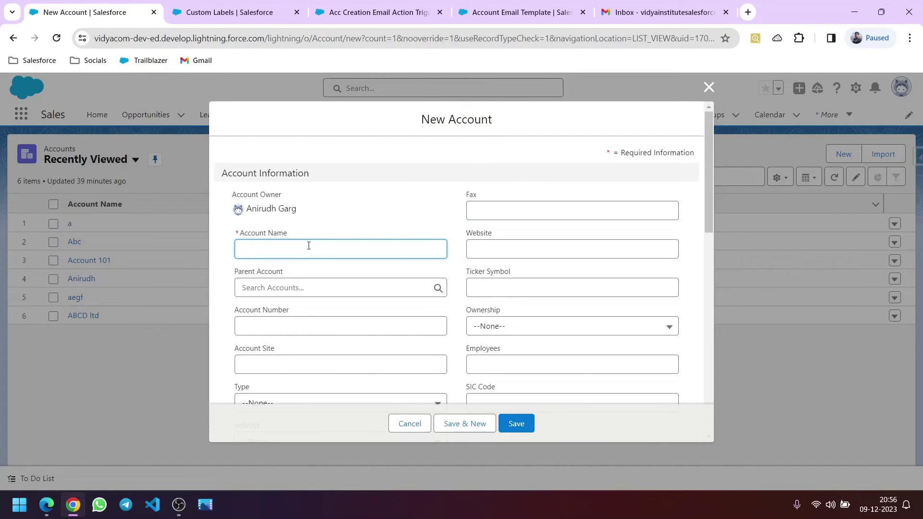
type("Custom Label Accpunt")
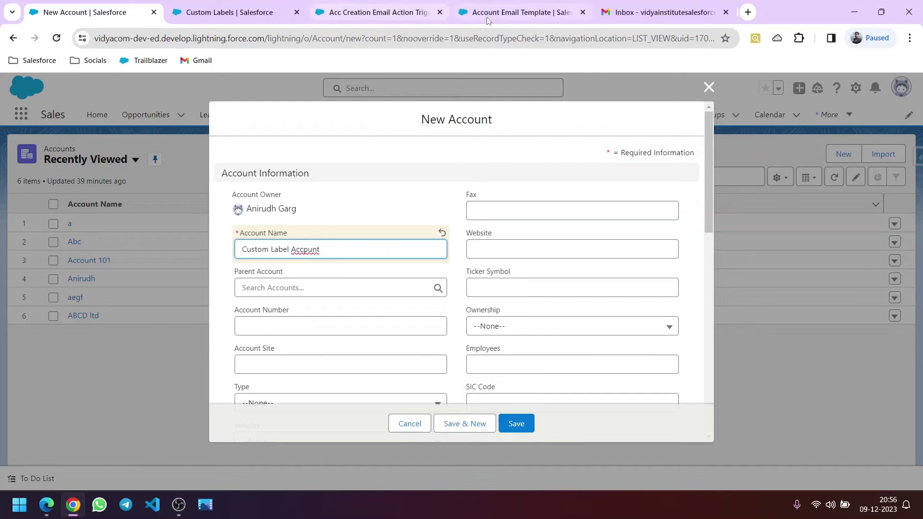
left_click(498, 18)
left_click(84, 22)
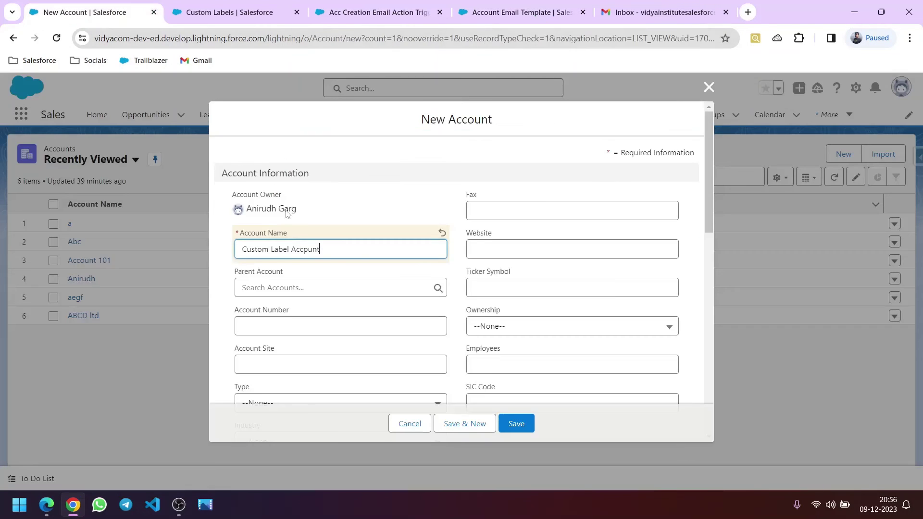
scroll(287, 241, "down", 3)
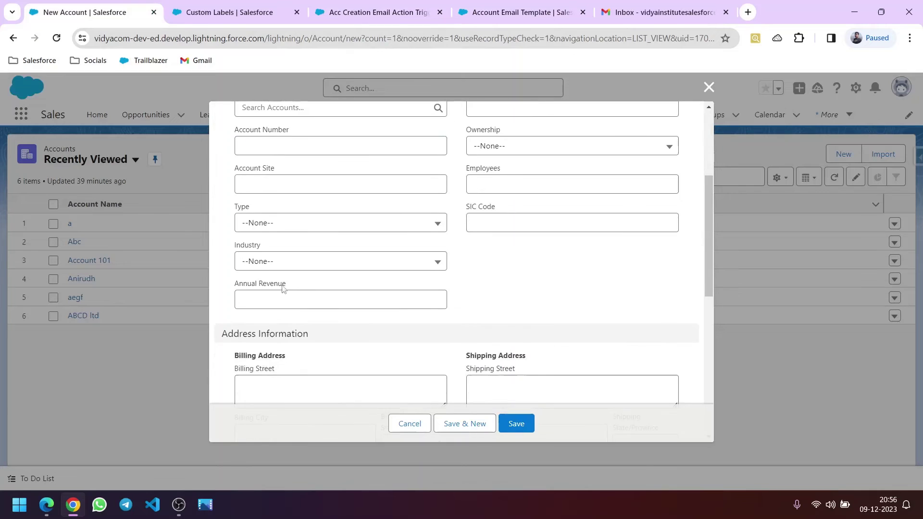
Step: Set the account Type to Technology Partner, save it, and check Gmail for the notification
left_click(259, 224)
left_click(300, 367)
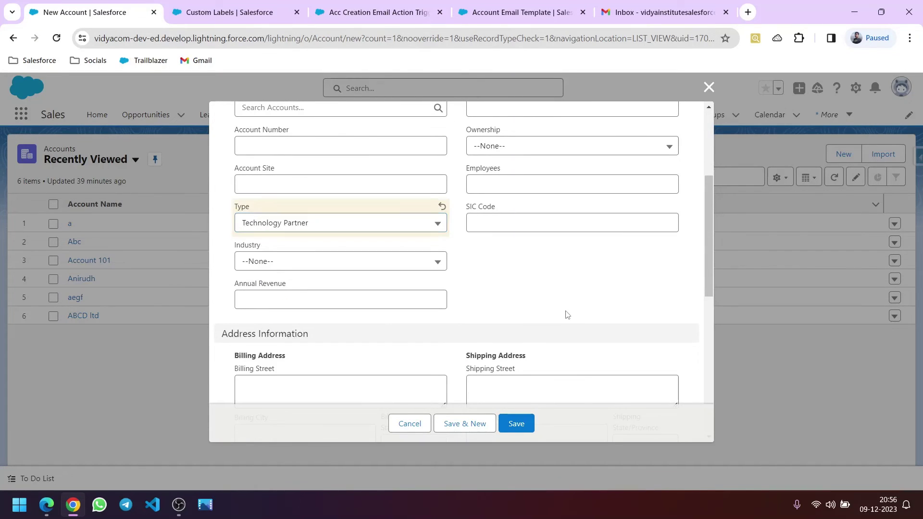
left_click(517, 423)
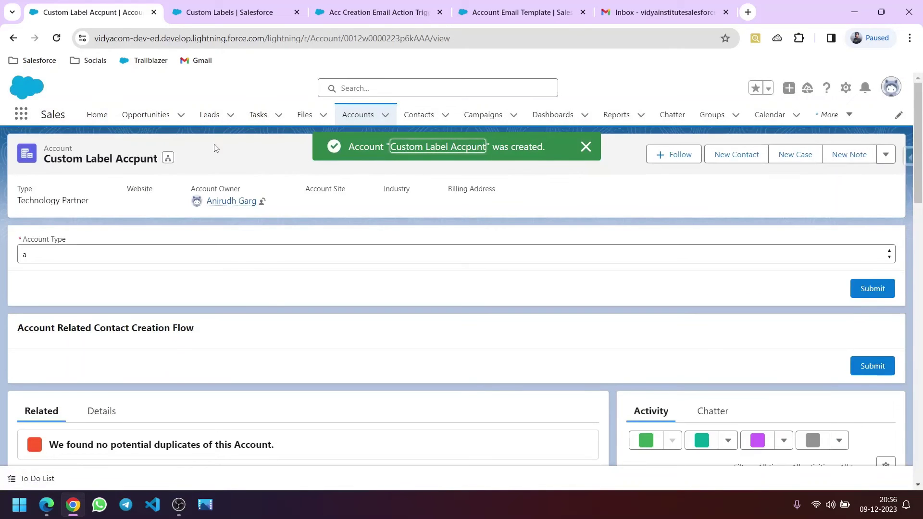
left_click(649, 12)
key("Escape")
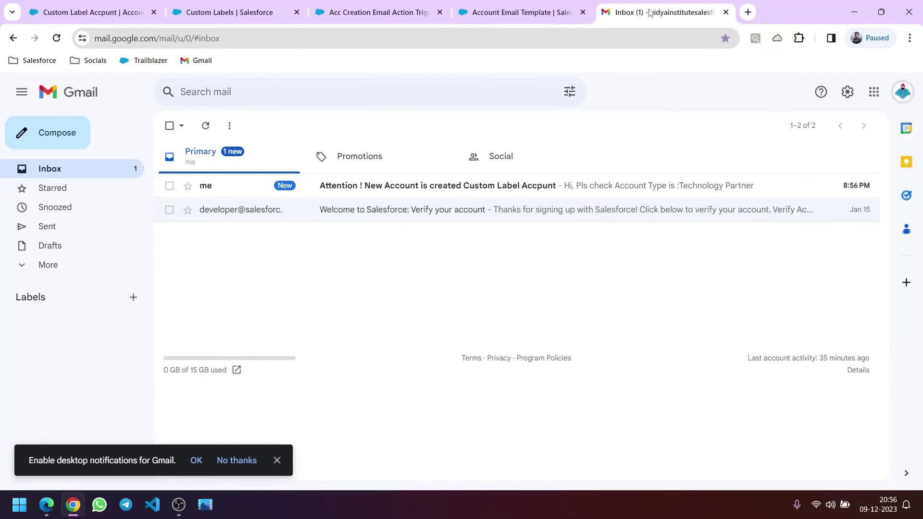
Step: Open the 'Attention ! New Account' email, mark it Looks safe, and select its body text
left_click(466, 193)
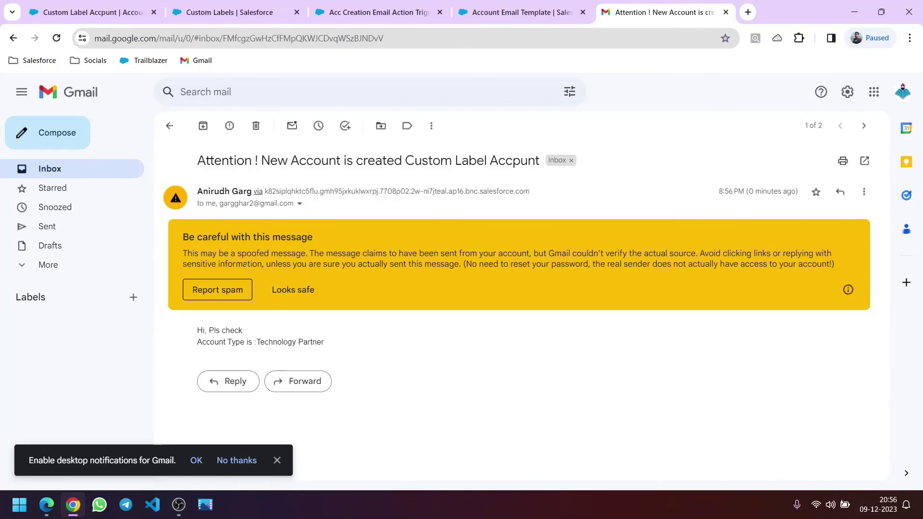
left_click(301, 292)
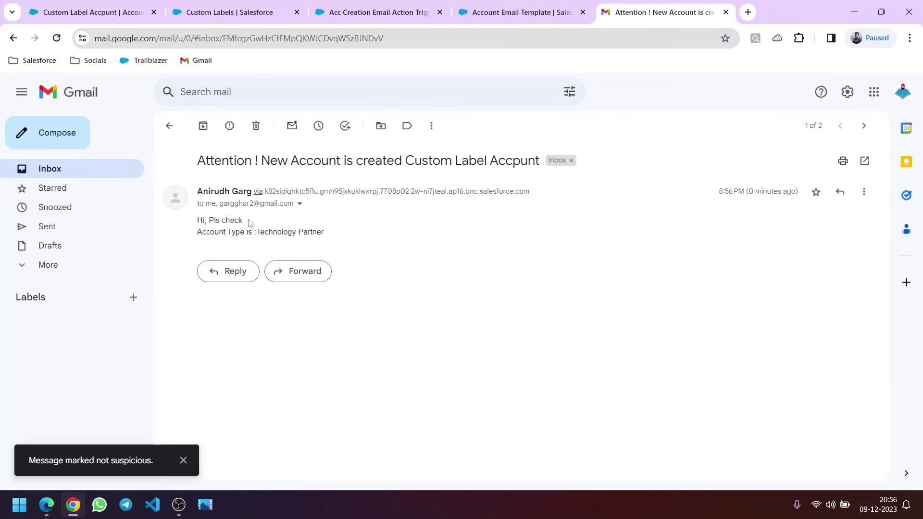
left_click_drag(537, 161, 243, 211)
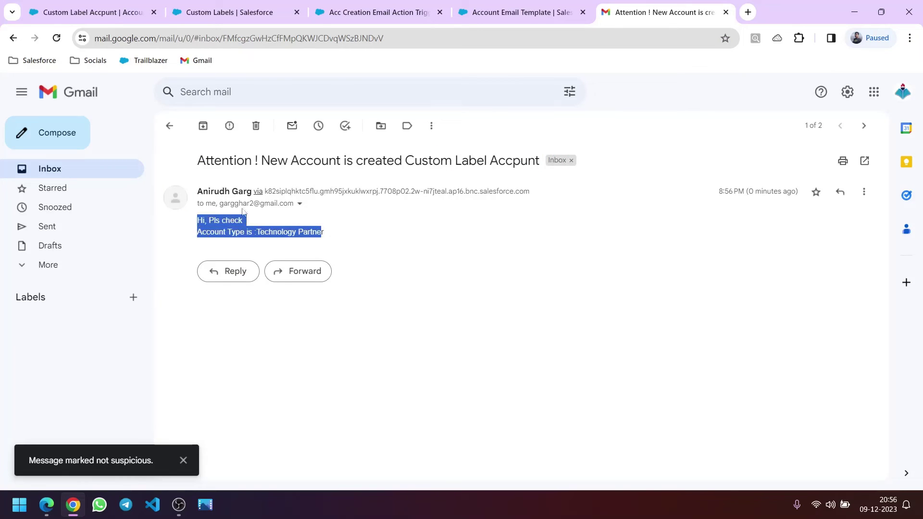
Step: Confirm the receiving Gmail account's address, then return to the flow's debug run
left_click(903, 91)
triple_click(805, 129)
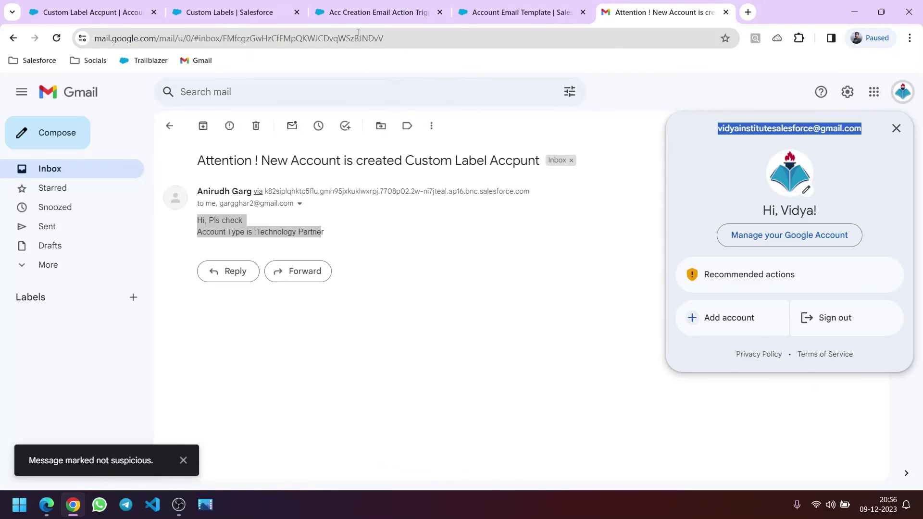
left_click(377, 12)
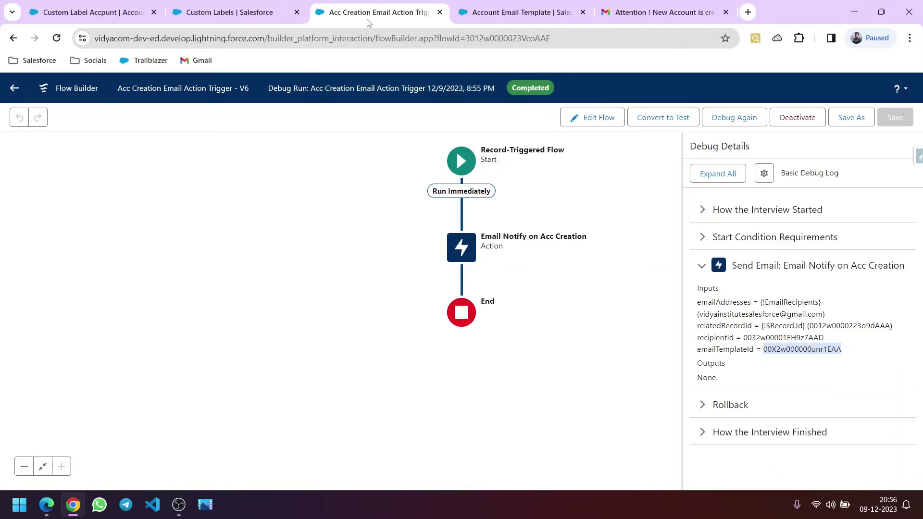
Step: Review the Email Notify action's input settings and close them without changes
double_click(468, 254)
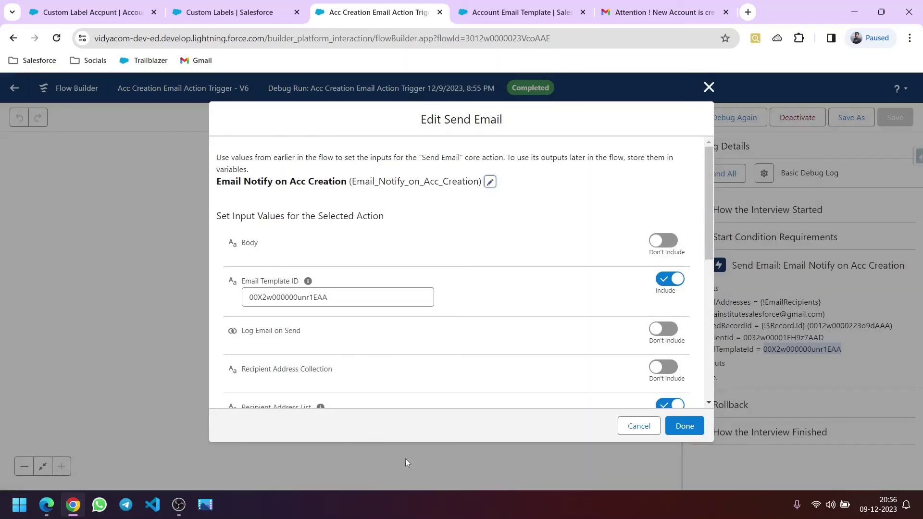
scroll(458, 342, "down", 4)
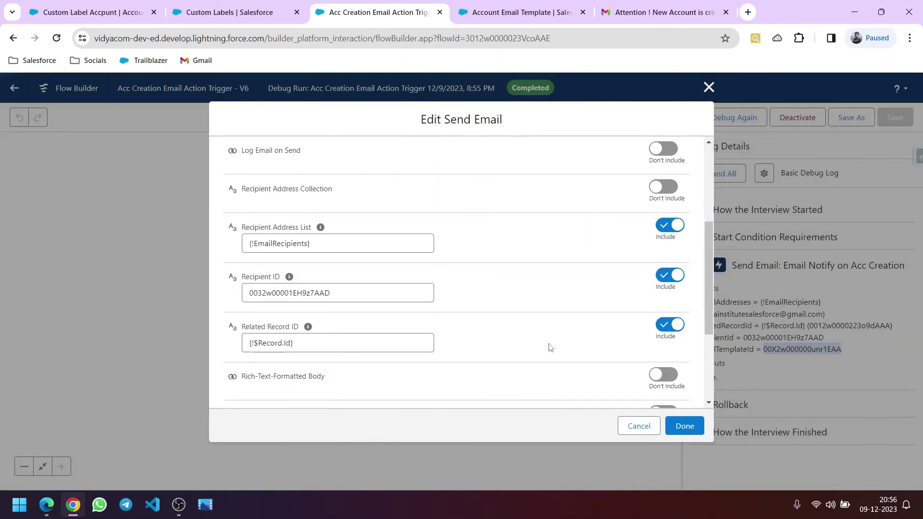
left_click(638, 426)
Step: Look over the received email and Account Email Template, then go to Custom Labels
left_click(664, 12)
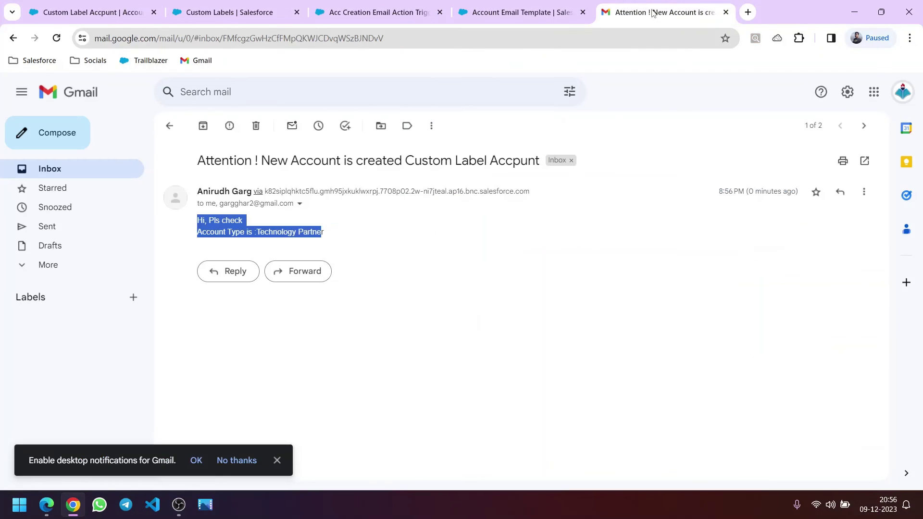
left_click(523, 14)
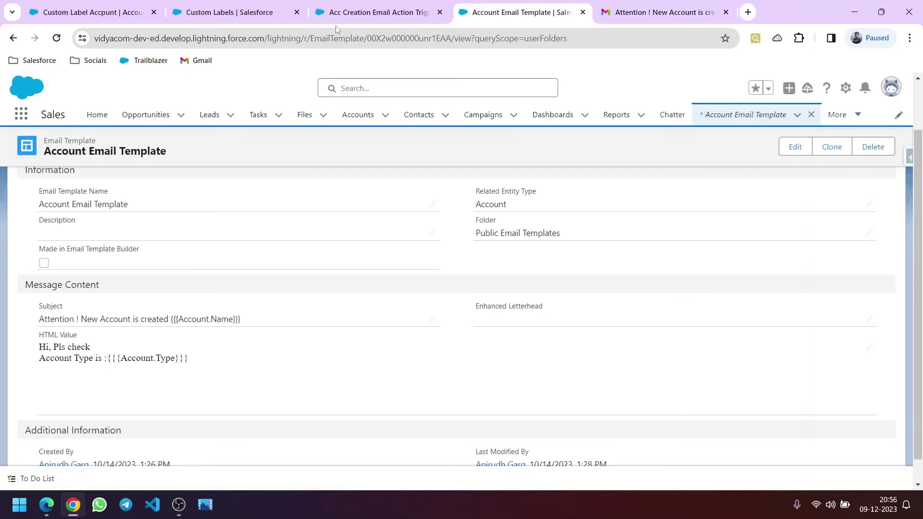
left_click(228, 19)
Step: Edit the Recipient_Ids label with the cursor in its value, briefly checking the new account's record
left_click(406, 339)
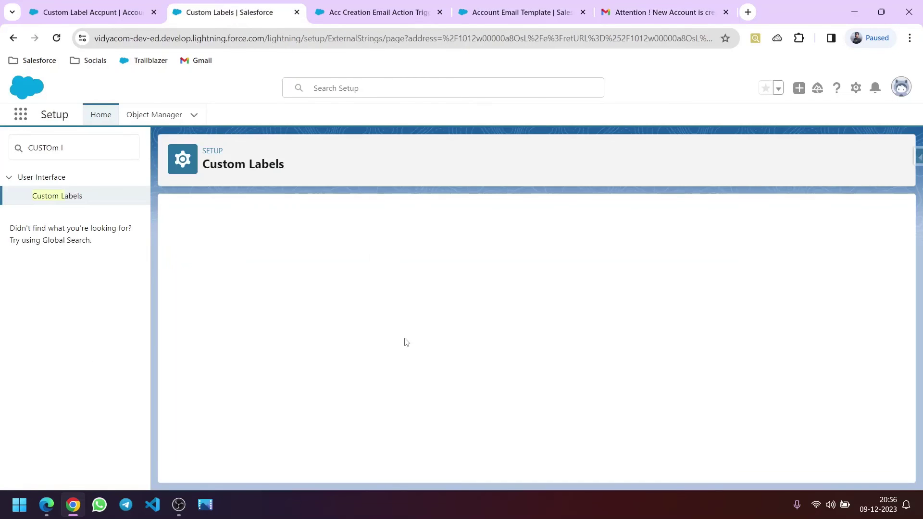
left_click(425, 318)
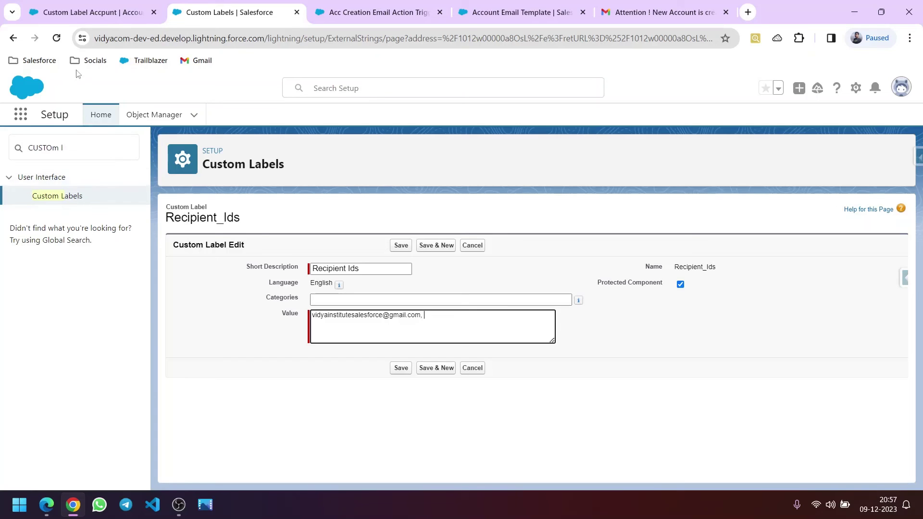
left_click(77, 13)
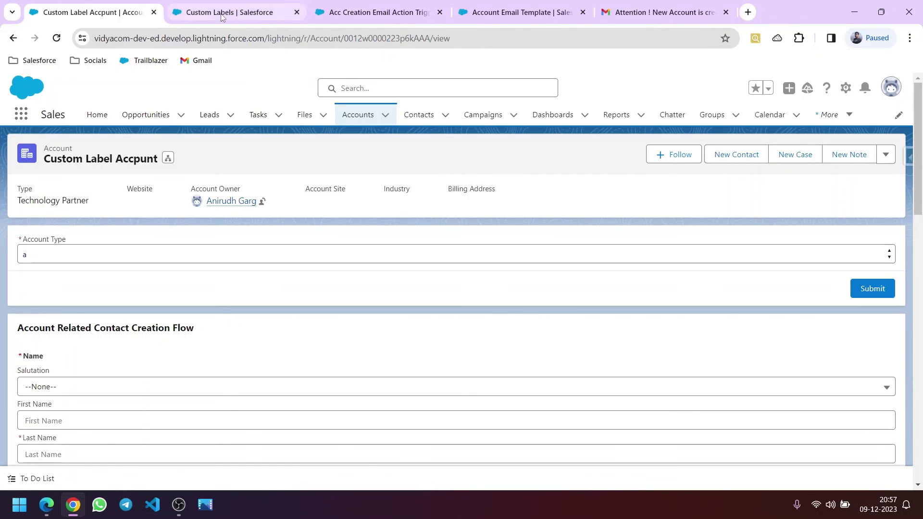
mouse_move(234, 17)
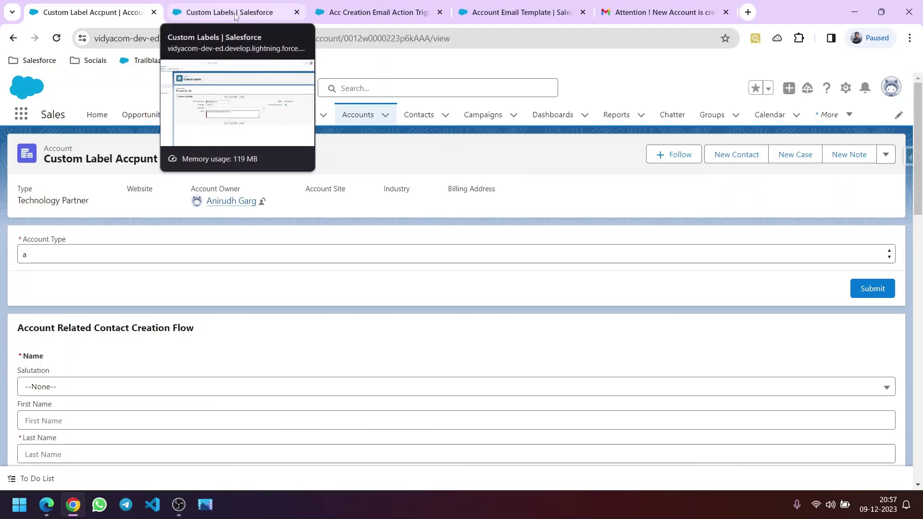
mouse_move(348, 16)
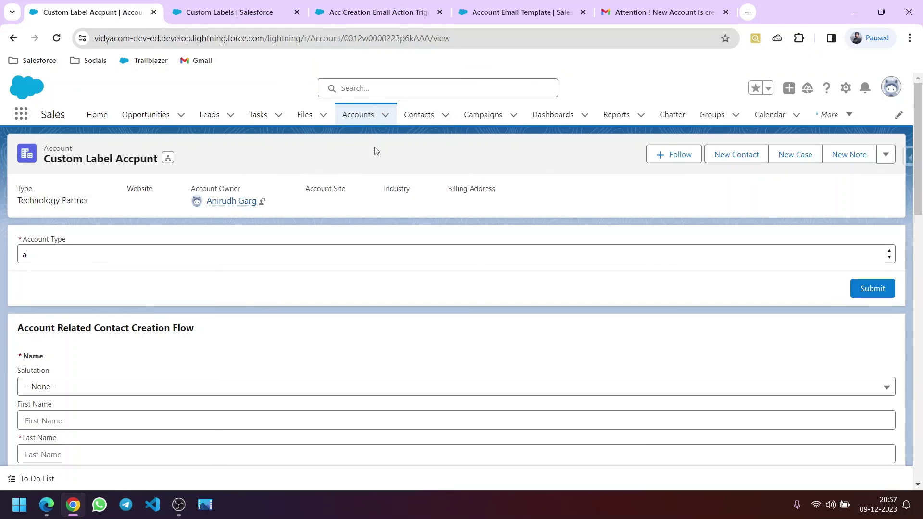
left_click(235, 18)
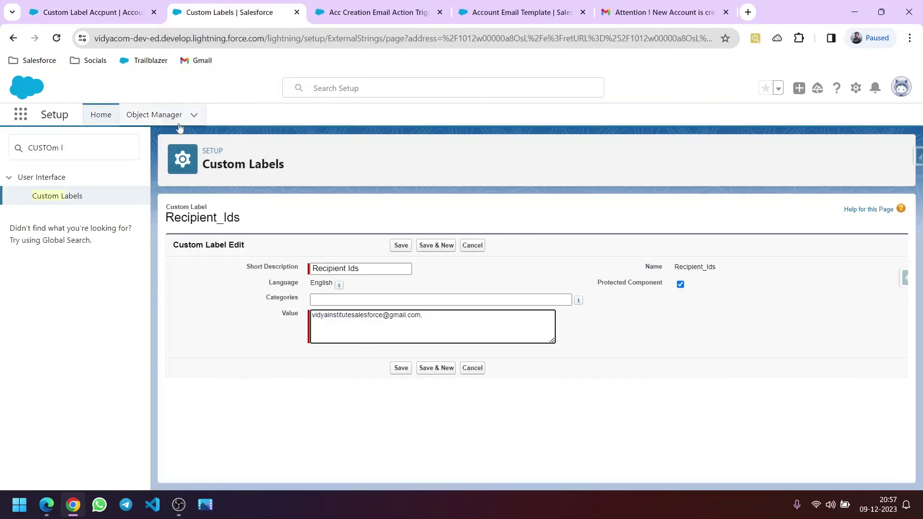